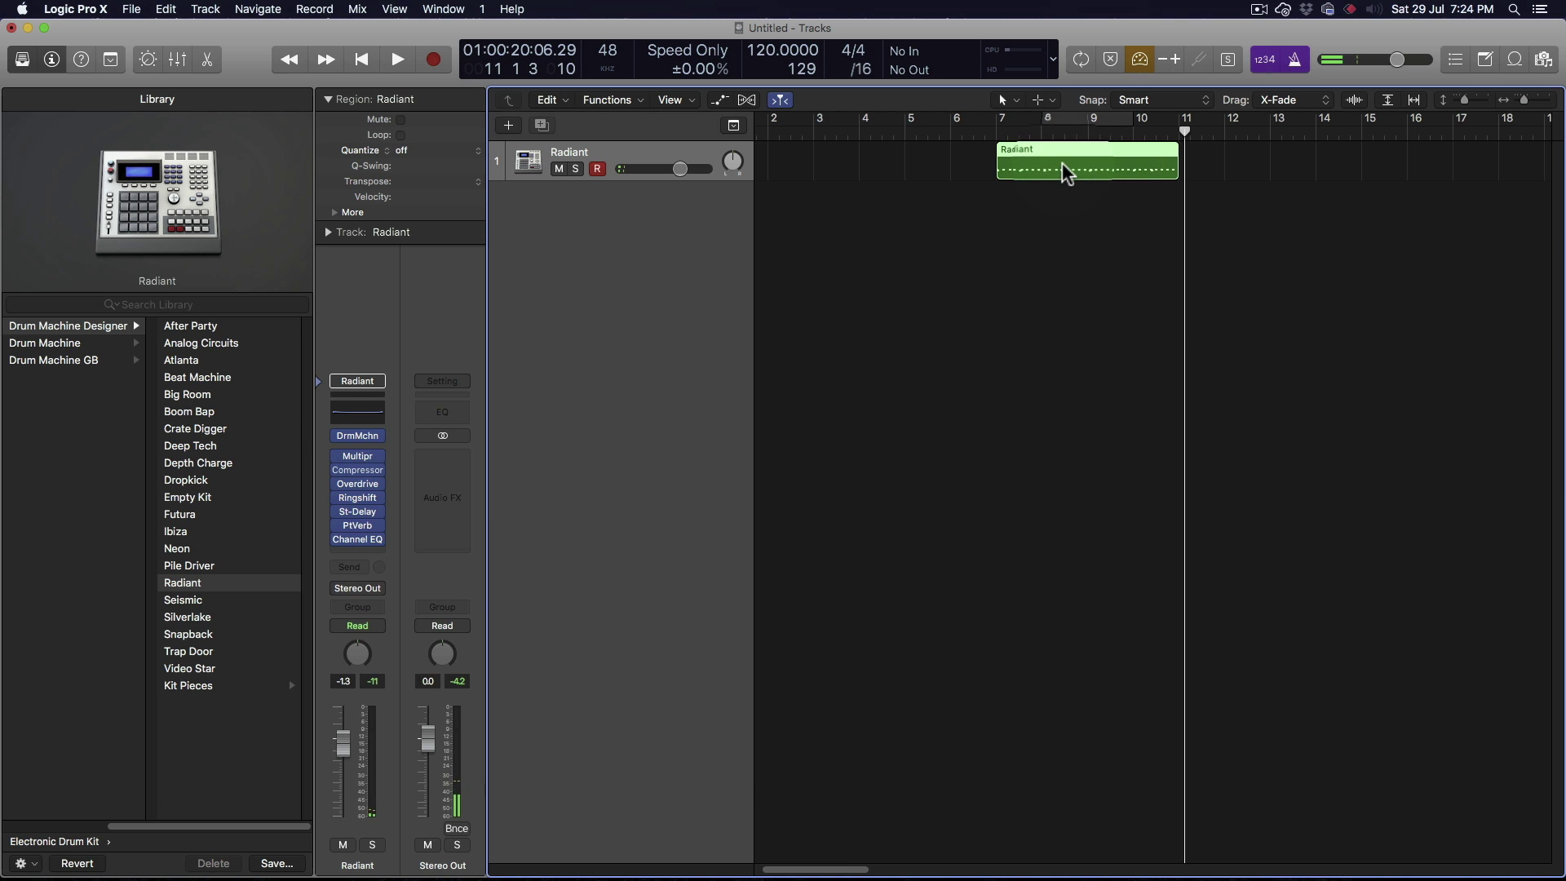
# - Open the Radiant region in the Piano Roll, enable a two-bar cycle starting at bar 7, and place the playhead at bar 7
pyautogui.doubleClick(1108, 171)
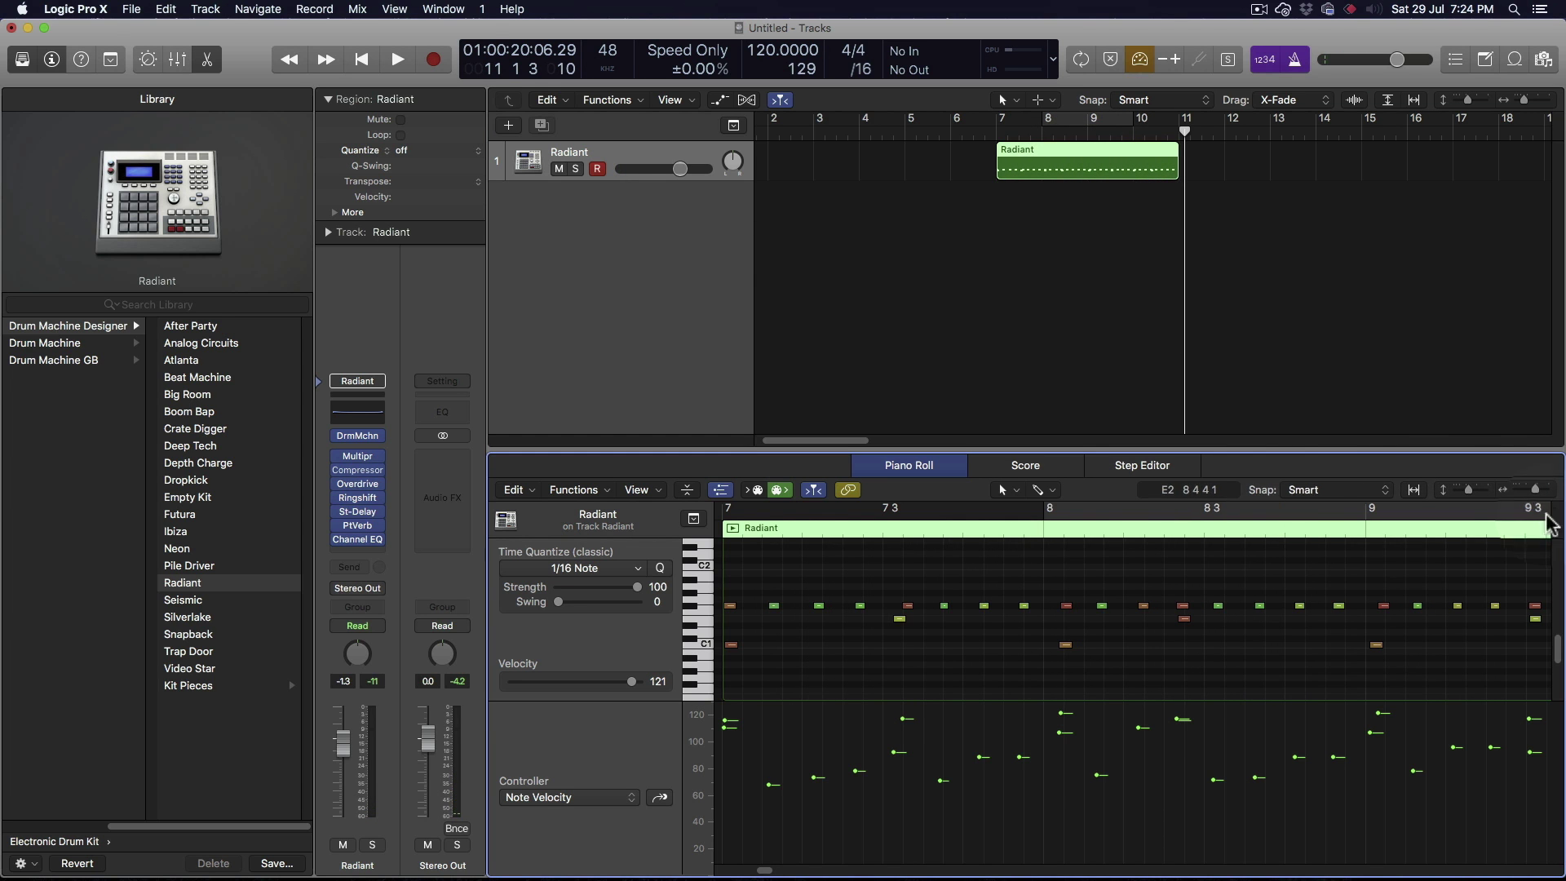
pyautogui.press('c')
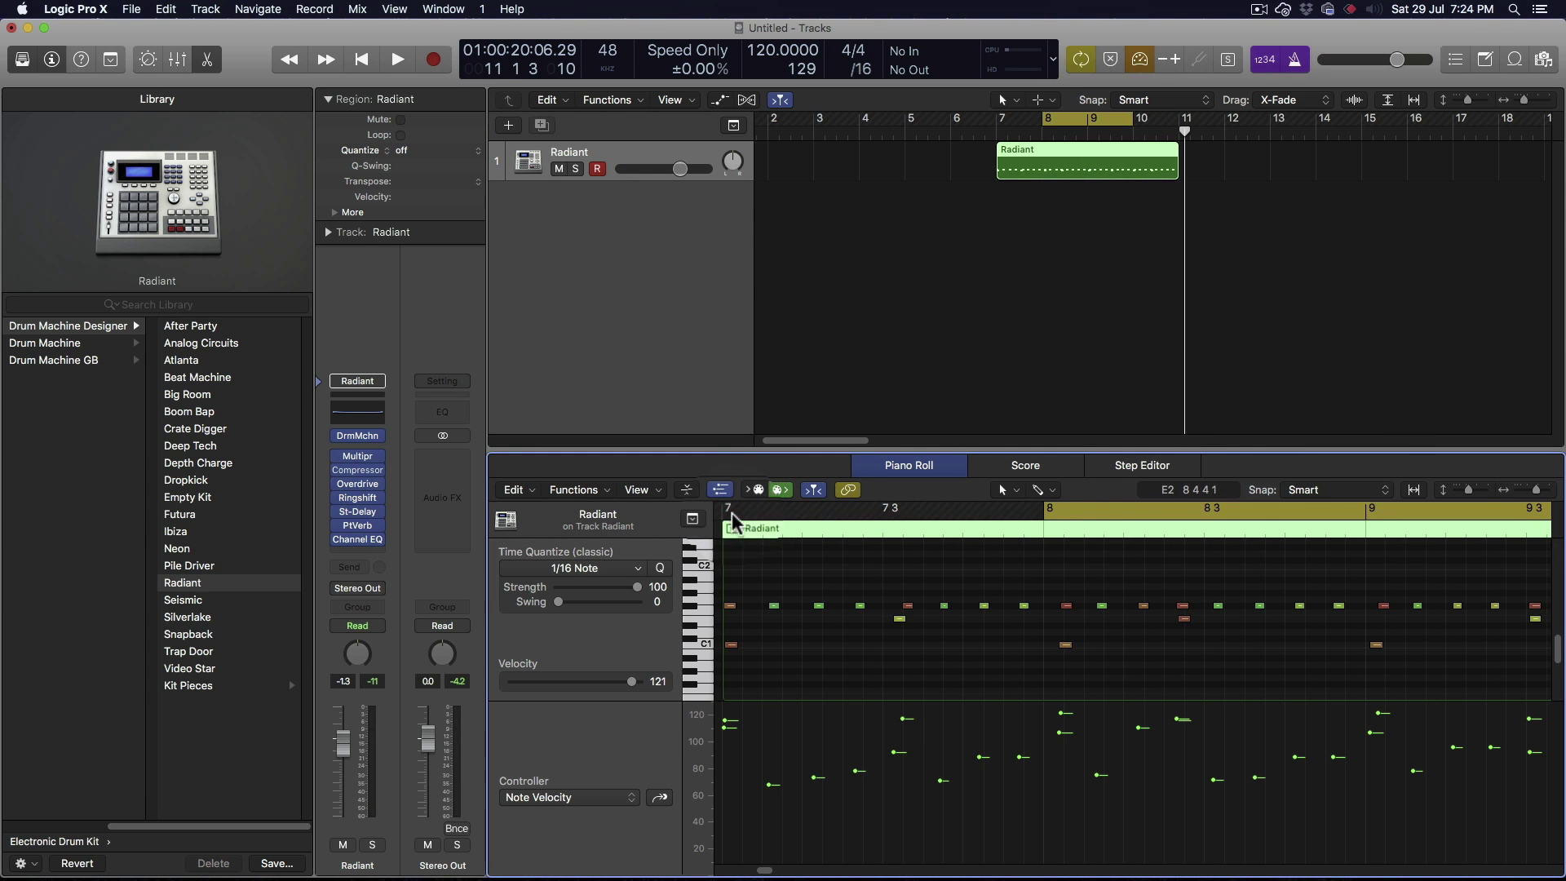
pyautogui.moveTo(1014, 511); pyautogui.dragTo(741, 511)
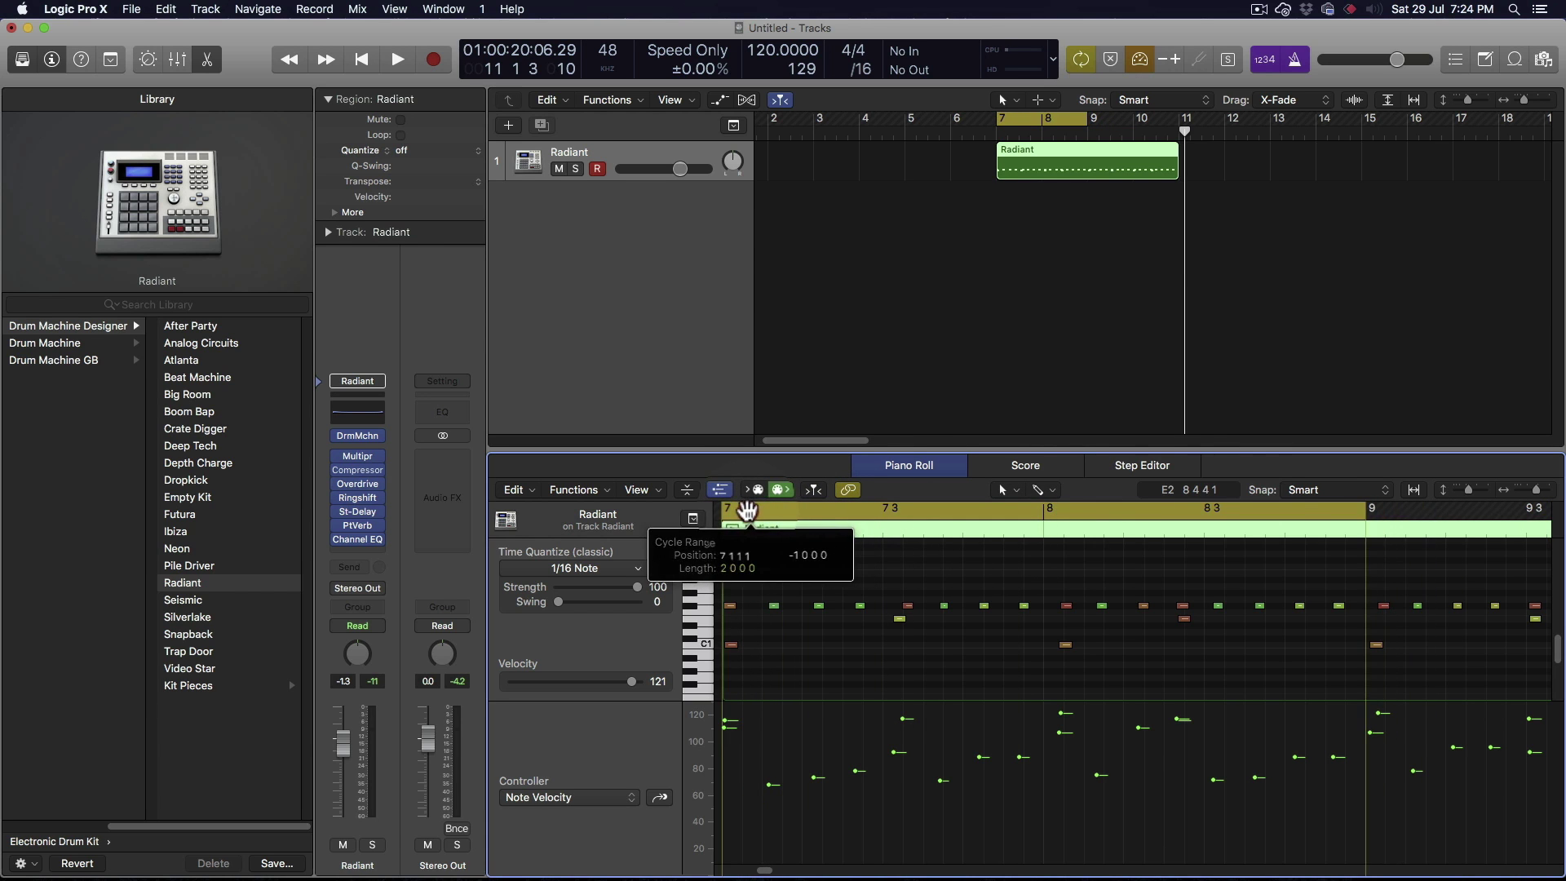
pyautogui.click(723, 519)
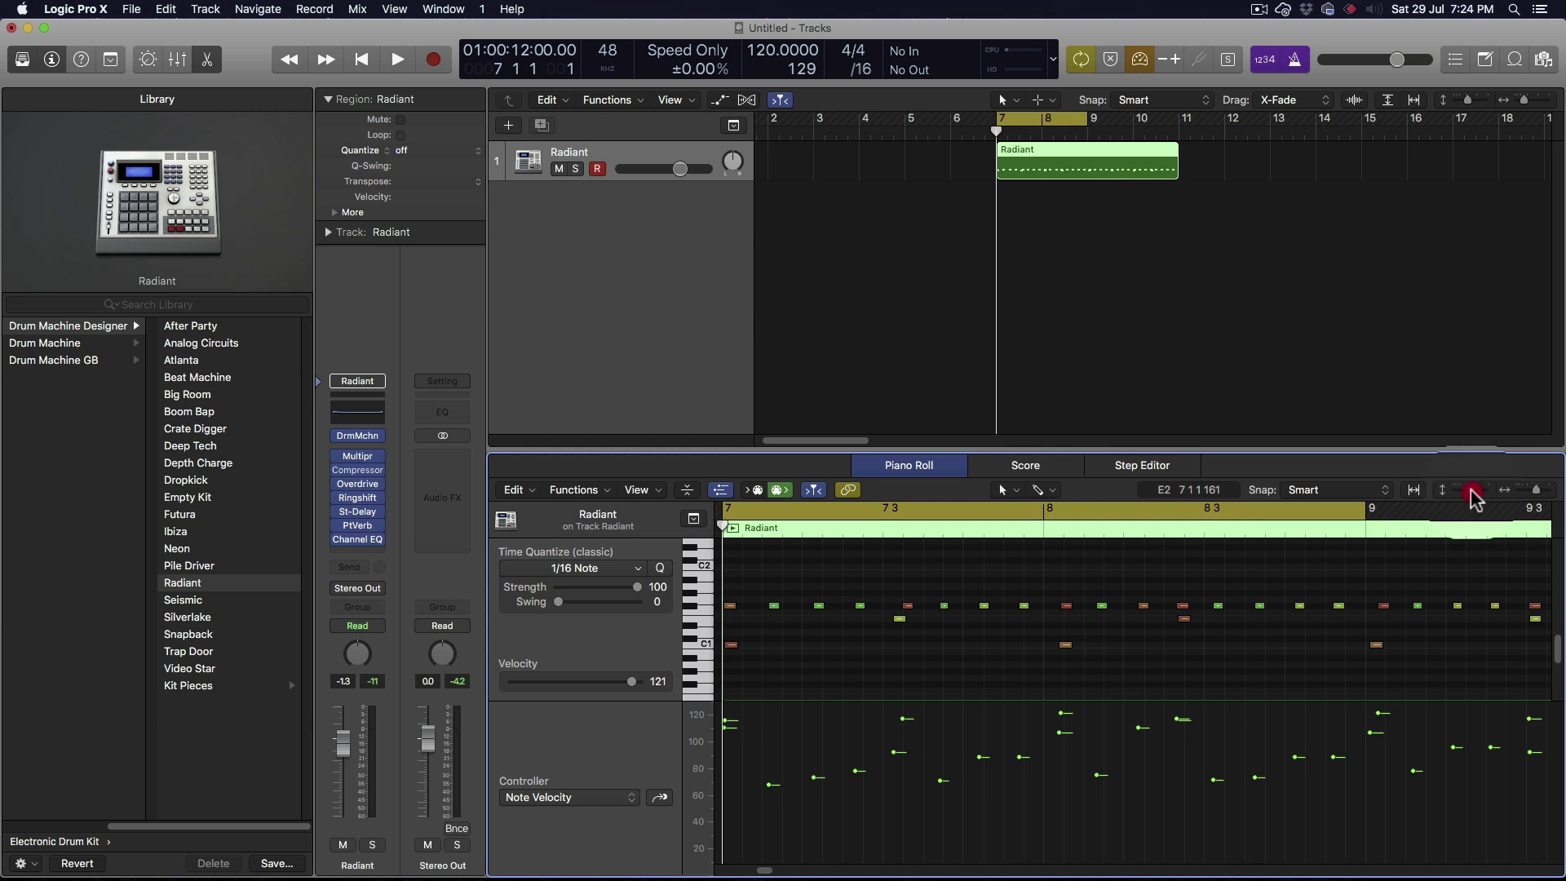
# - Examine how the first notes of the Radiant region sit against the grid at the start of bar 7
pyautogui.moveTo(1537, 490); pyautogui.dragTo(1558, 493)
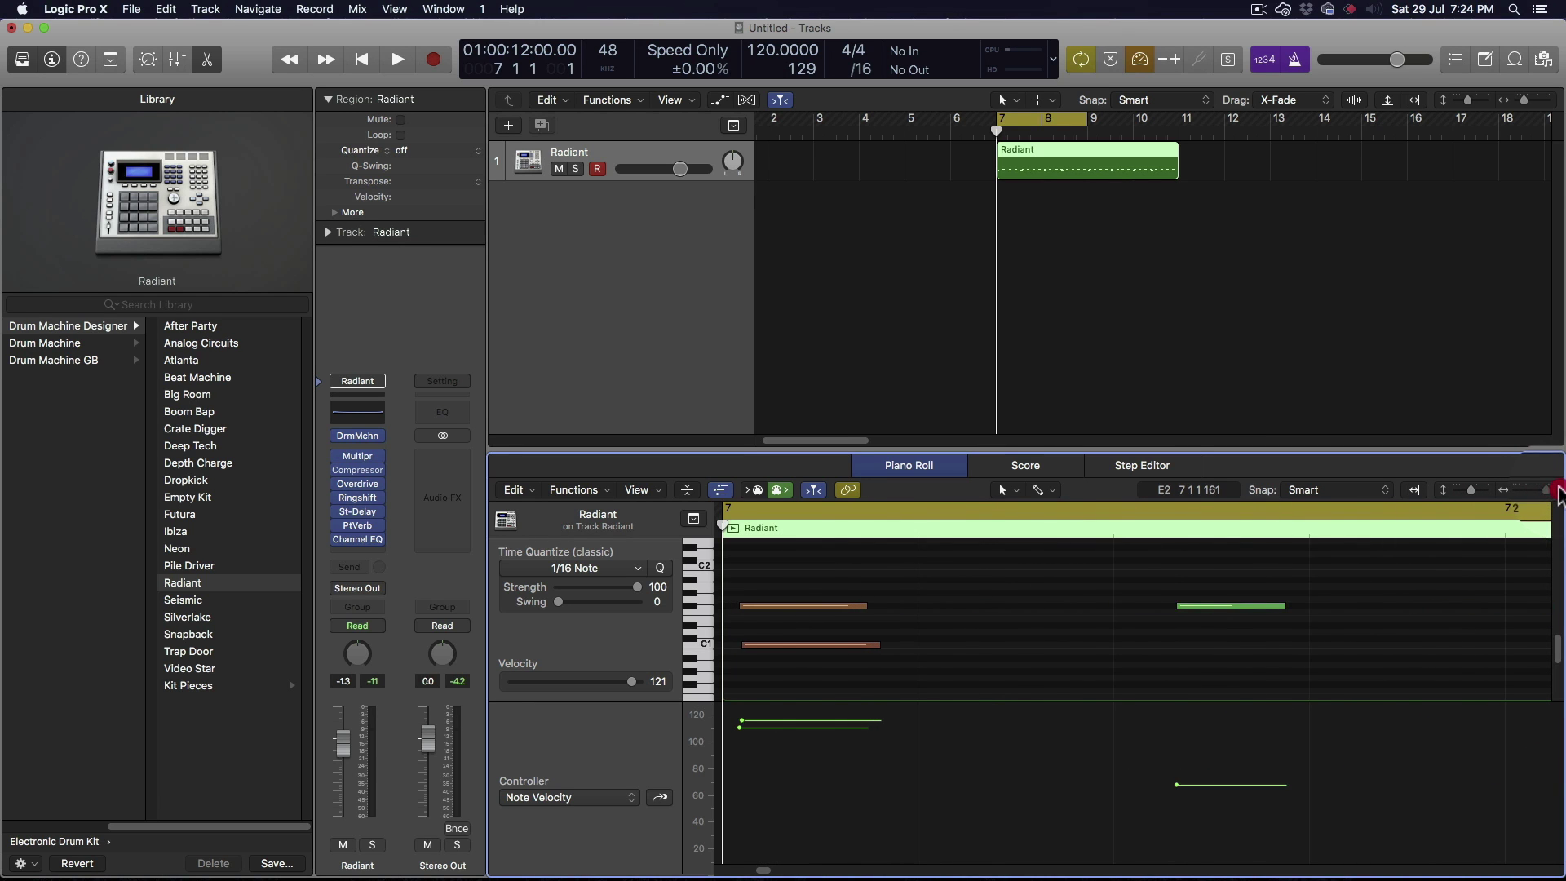
pyautogui.click(744, 607)
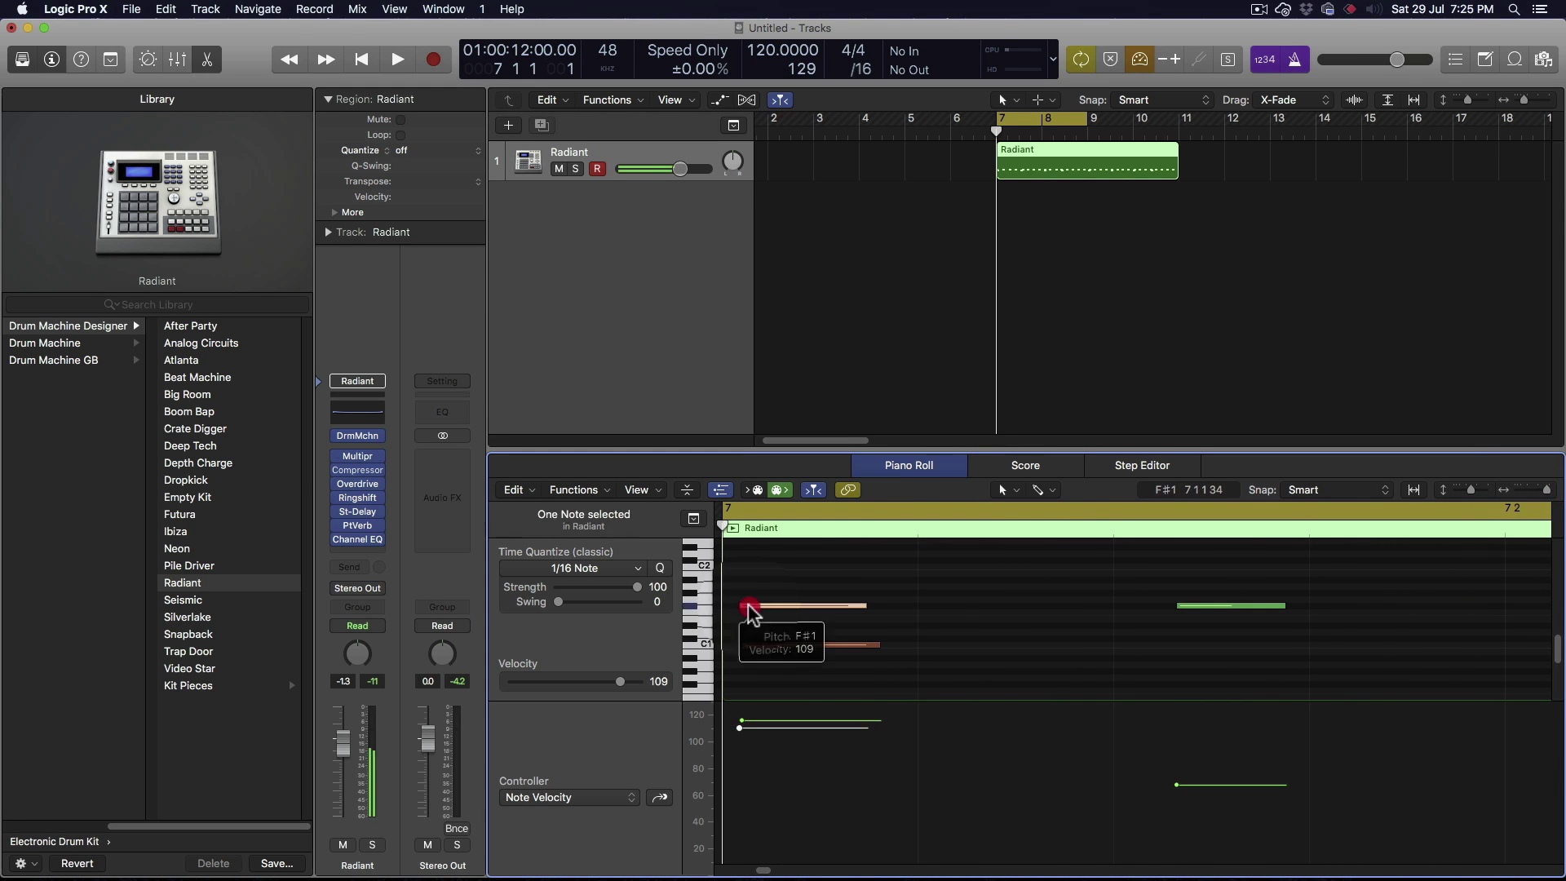
pyautogui.click(755, 644)
pyautogui.moveTo(766, 652); pyautogui.dragTo(770, 608)
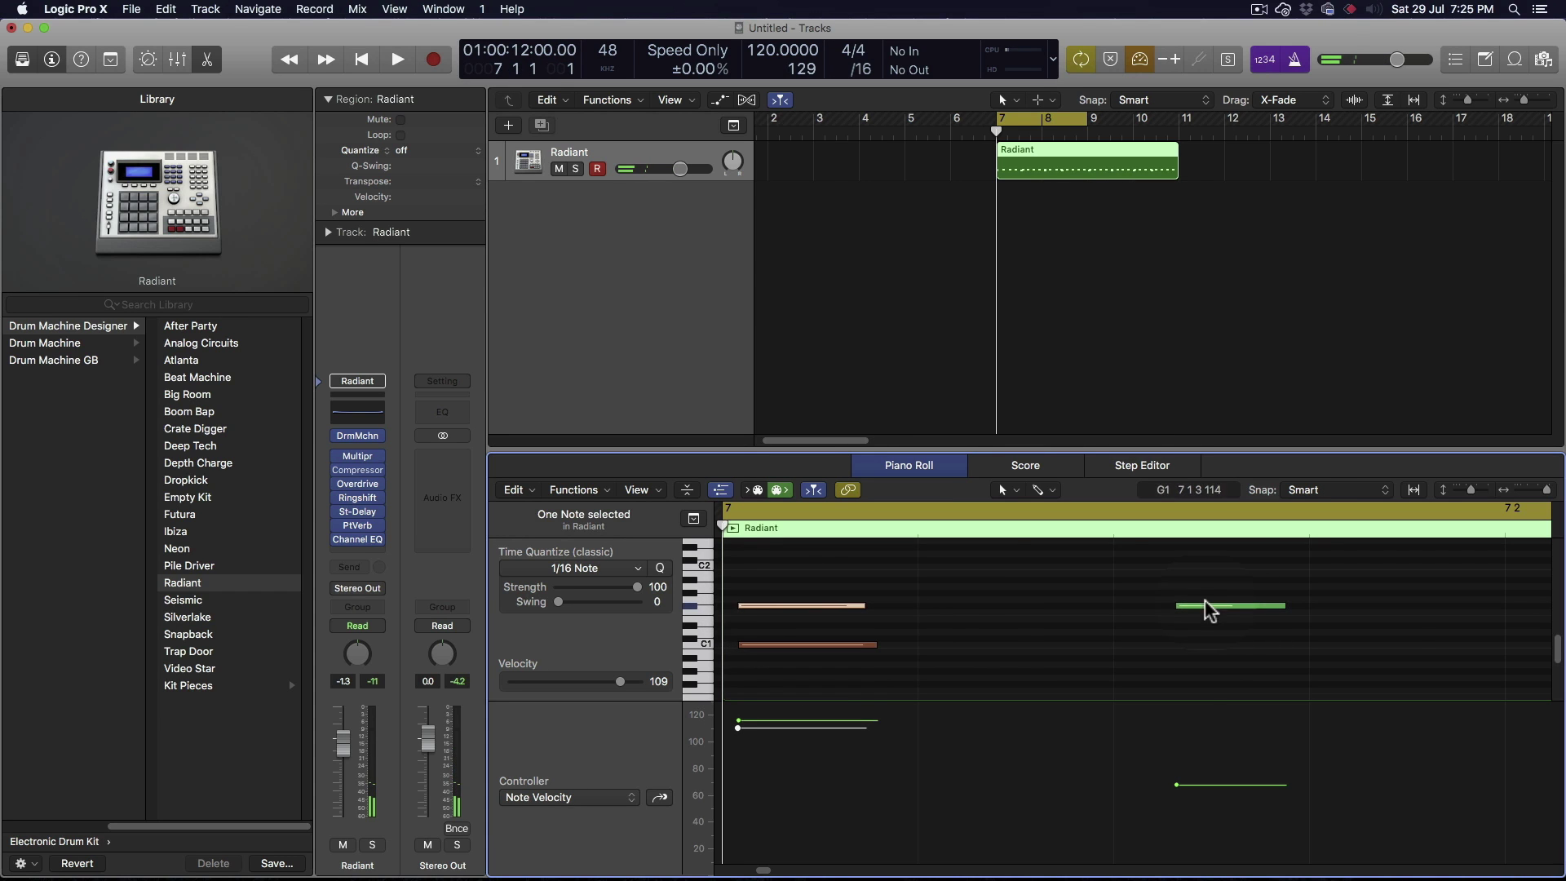
pyautogui.click(1058, 577)
pyautogui.click(1544, 490)
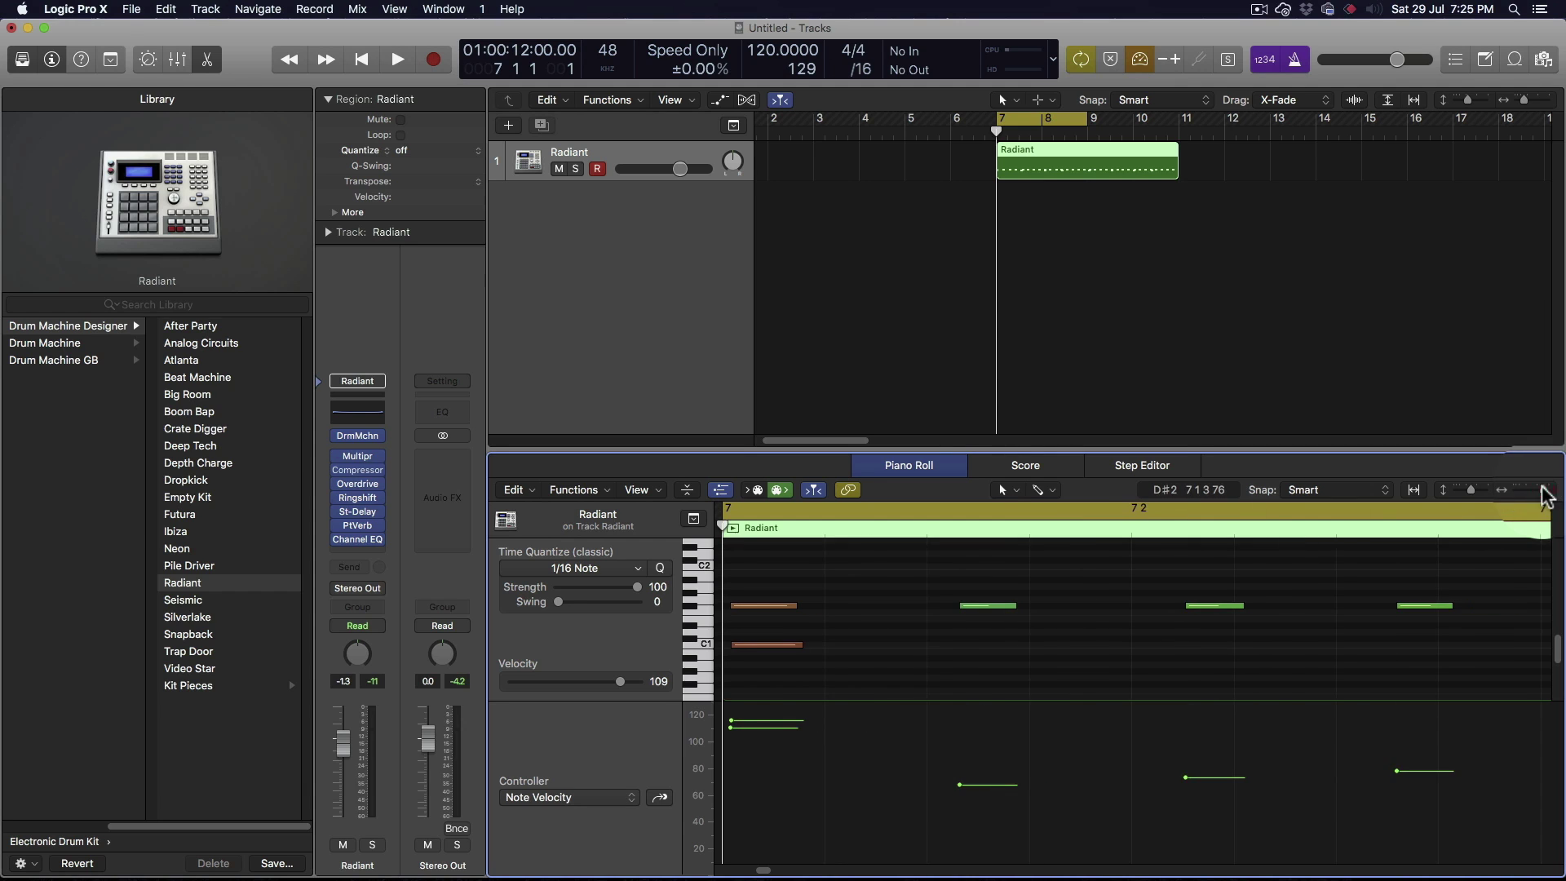
pyautogui.hscroll(-1, 1335, 600)
pyautogui.click(915, 612)
# - Select all notes in the Radiant region and quantize the region to 1/8 Note during playback, stopping playback when done
pyautogui.press('super')
pyautogui.press('super+a')
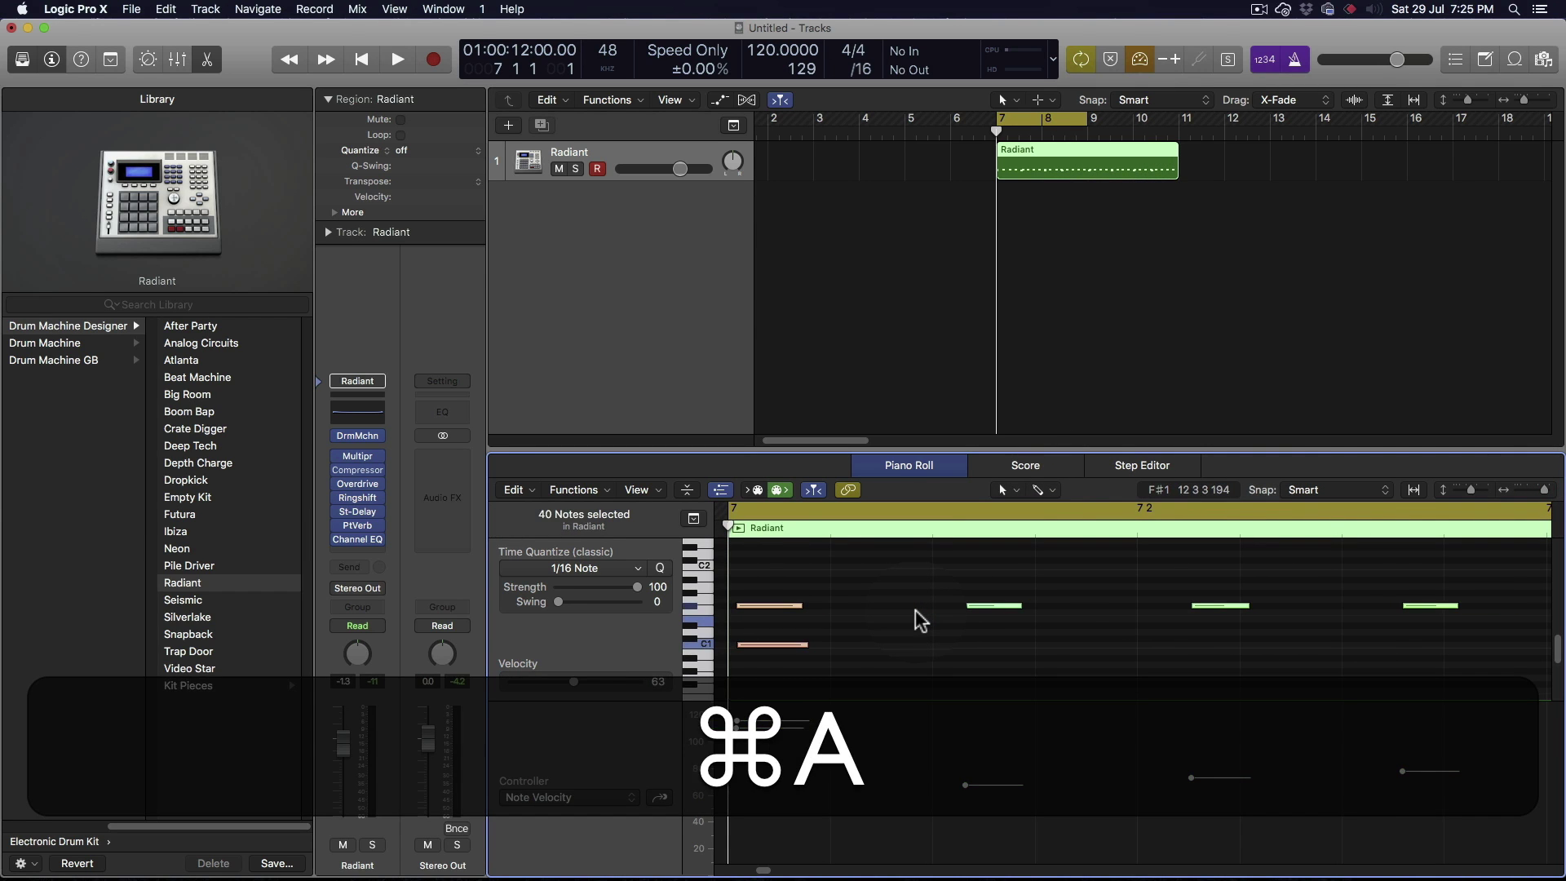
pyautogui.press('space')
pyautogui.click(404, 150)
pyautogui.click(422, 136)
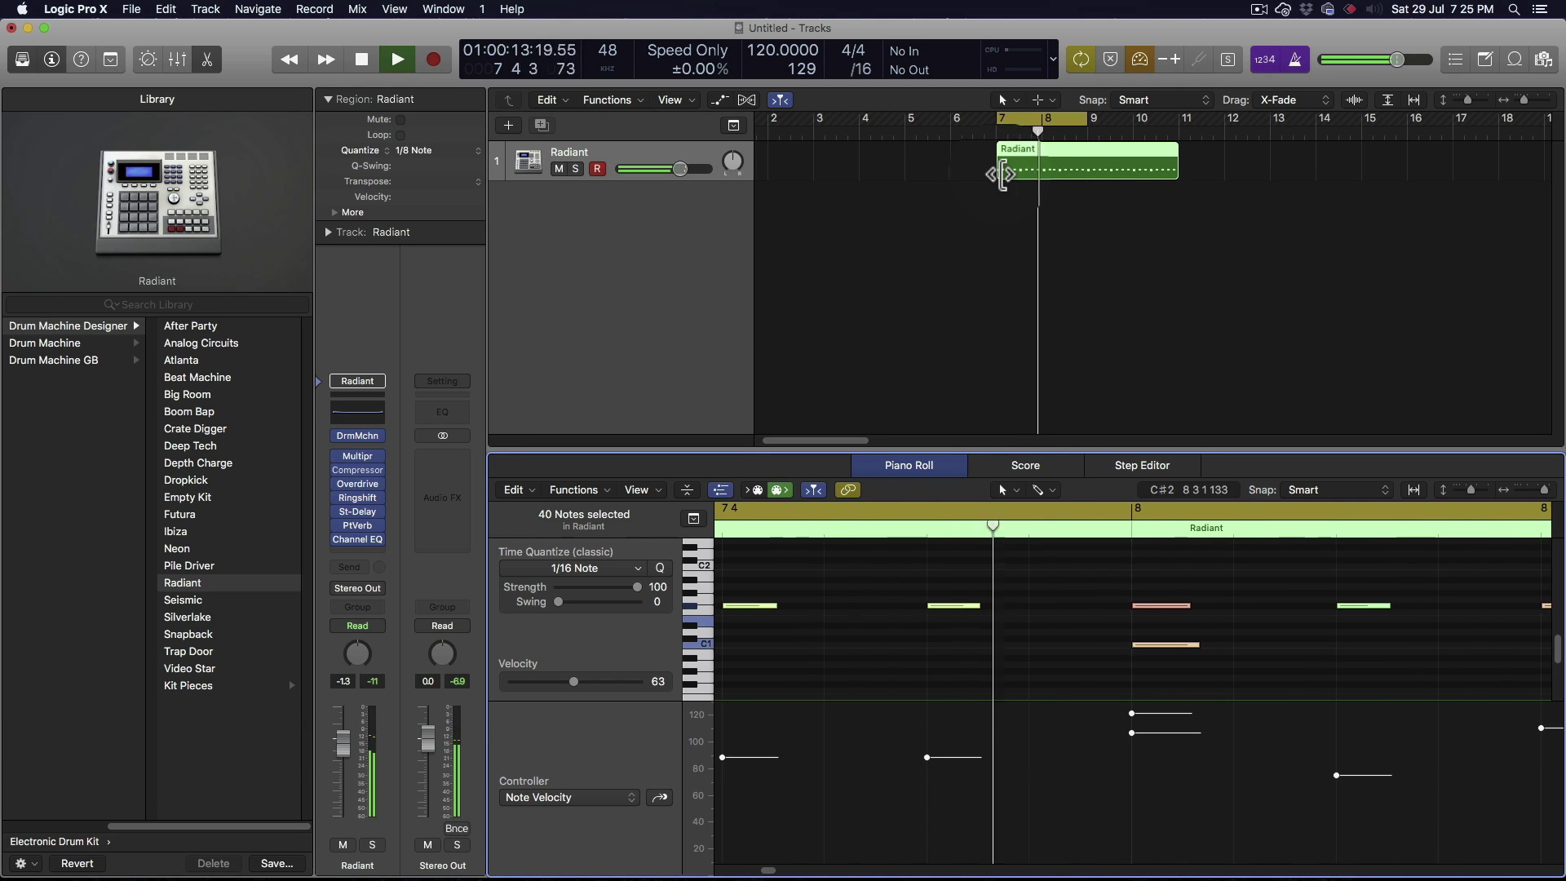
pyautogui.press('space')
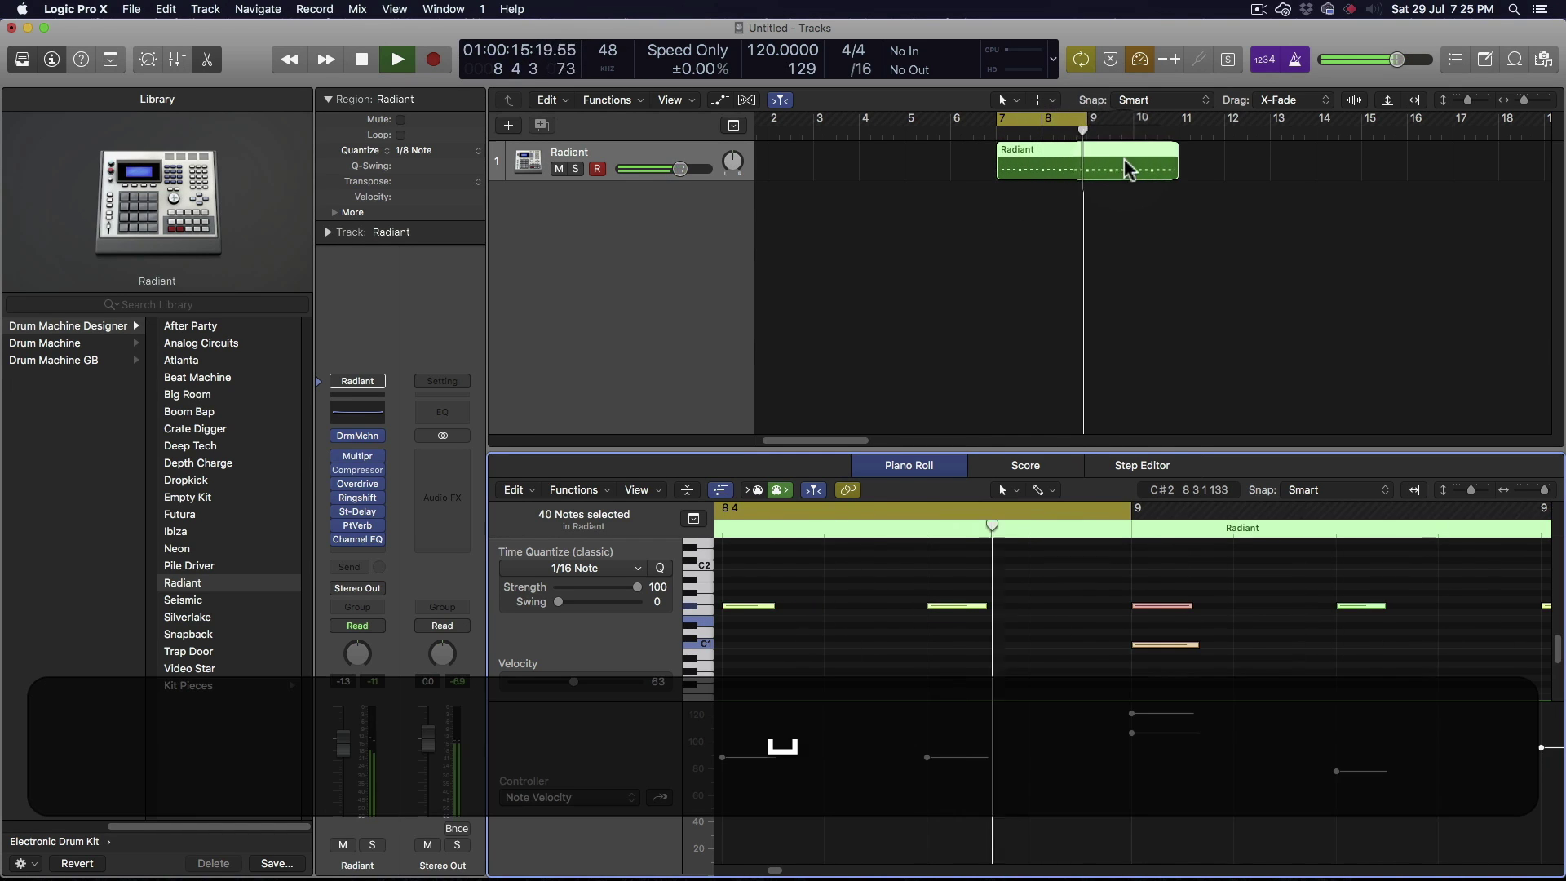
# - Shorten the Radiant region so it ends at bar 9, and show its notes in a separate, taller Piano Roll window
pyautogui.moveTo(1174, 174); pyautogui.dragTo(1084, 171)
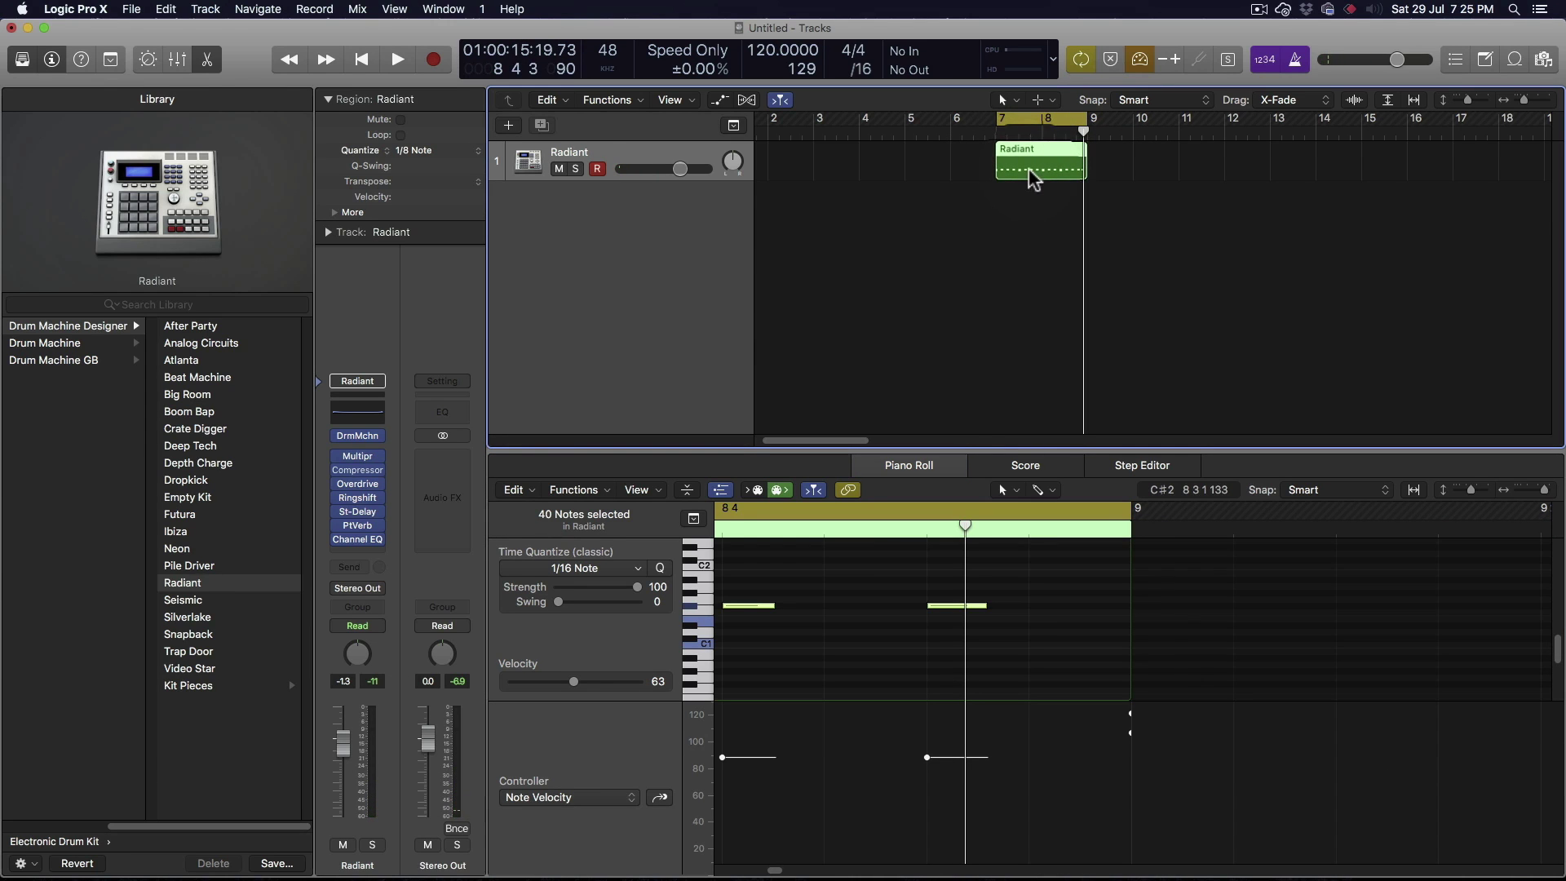
pyautogui.click(206, 62)
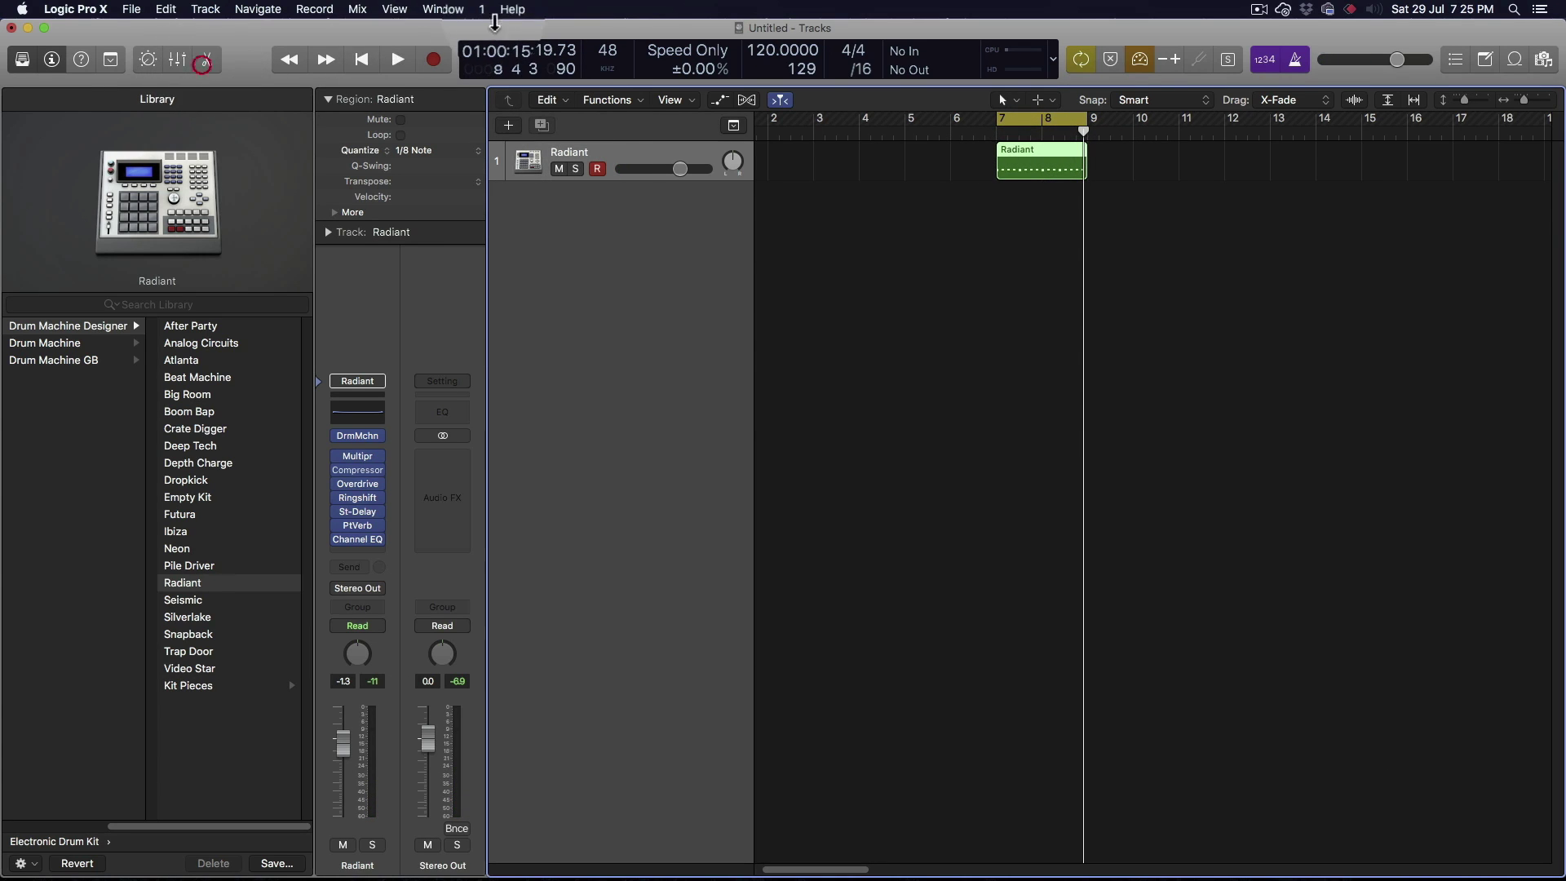
pyautogui.click(443, 9)
pyautogui.click(473, 166)
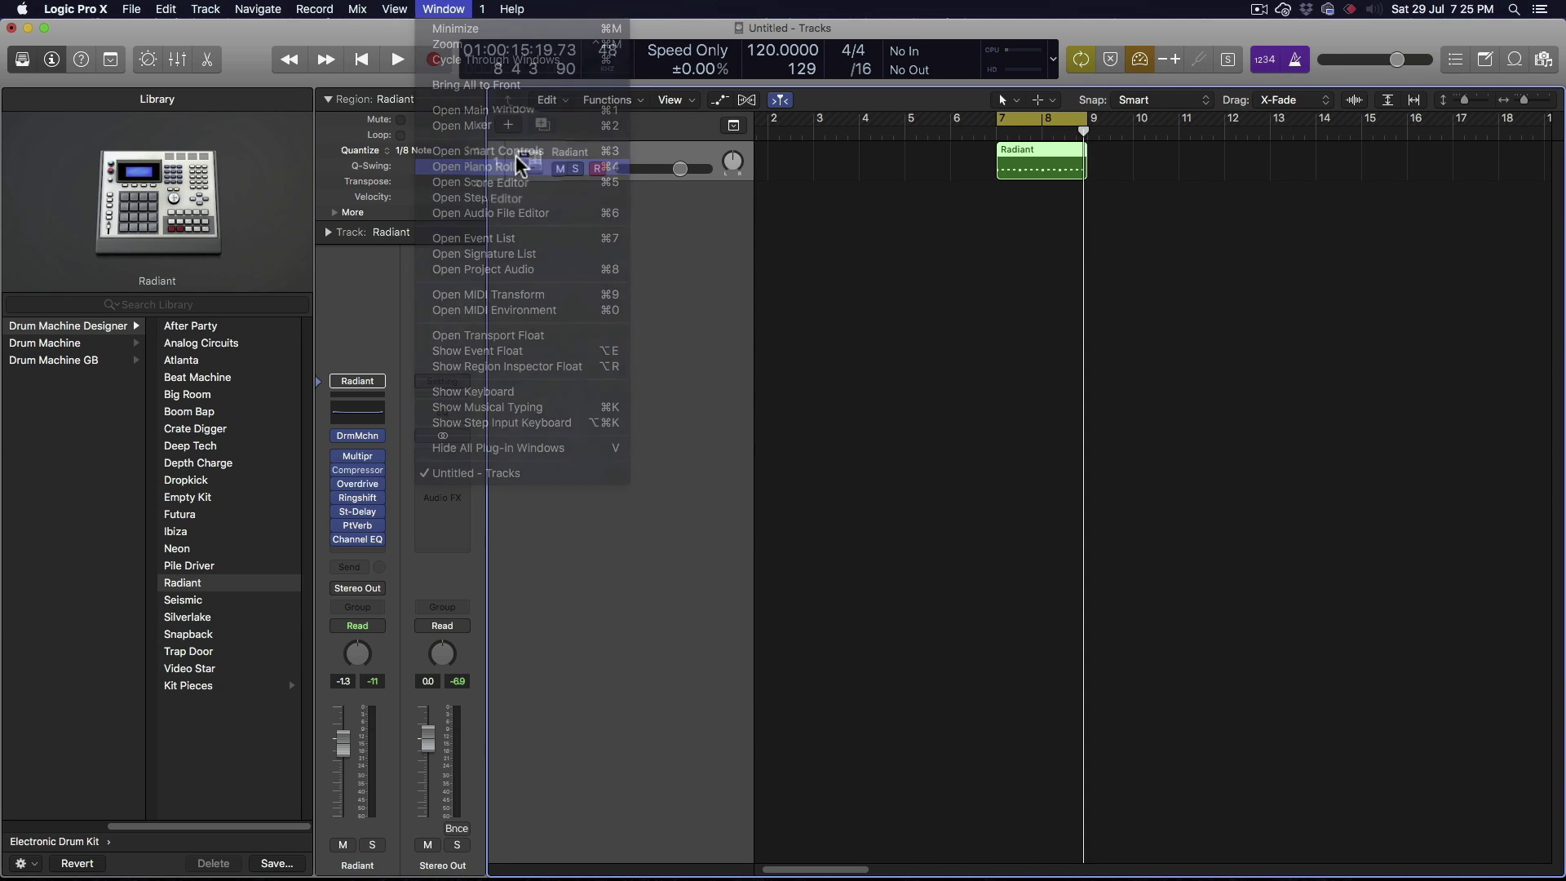
pyautogui.moveTo(1020, 80); pyautogui.dragTo(1051, 64)
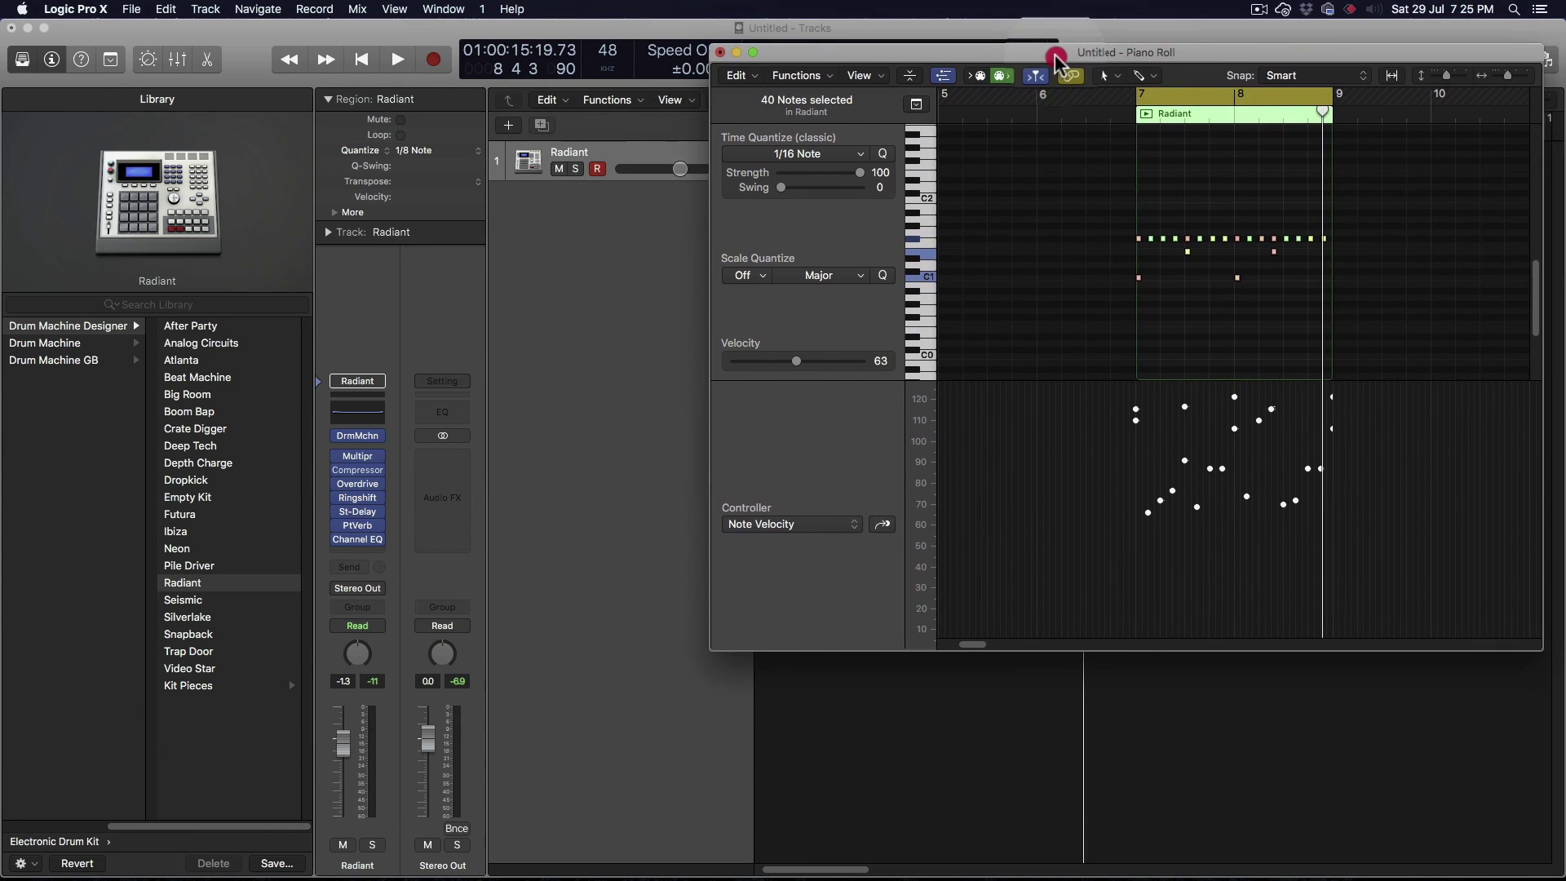
pyautogui.moveTo(1533, 654); pyautogui.dragTo(1525, 801)
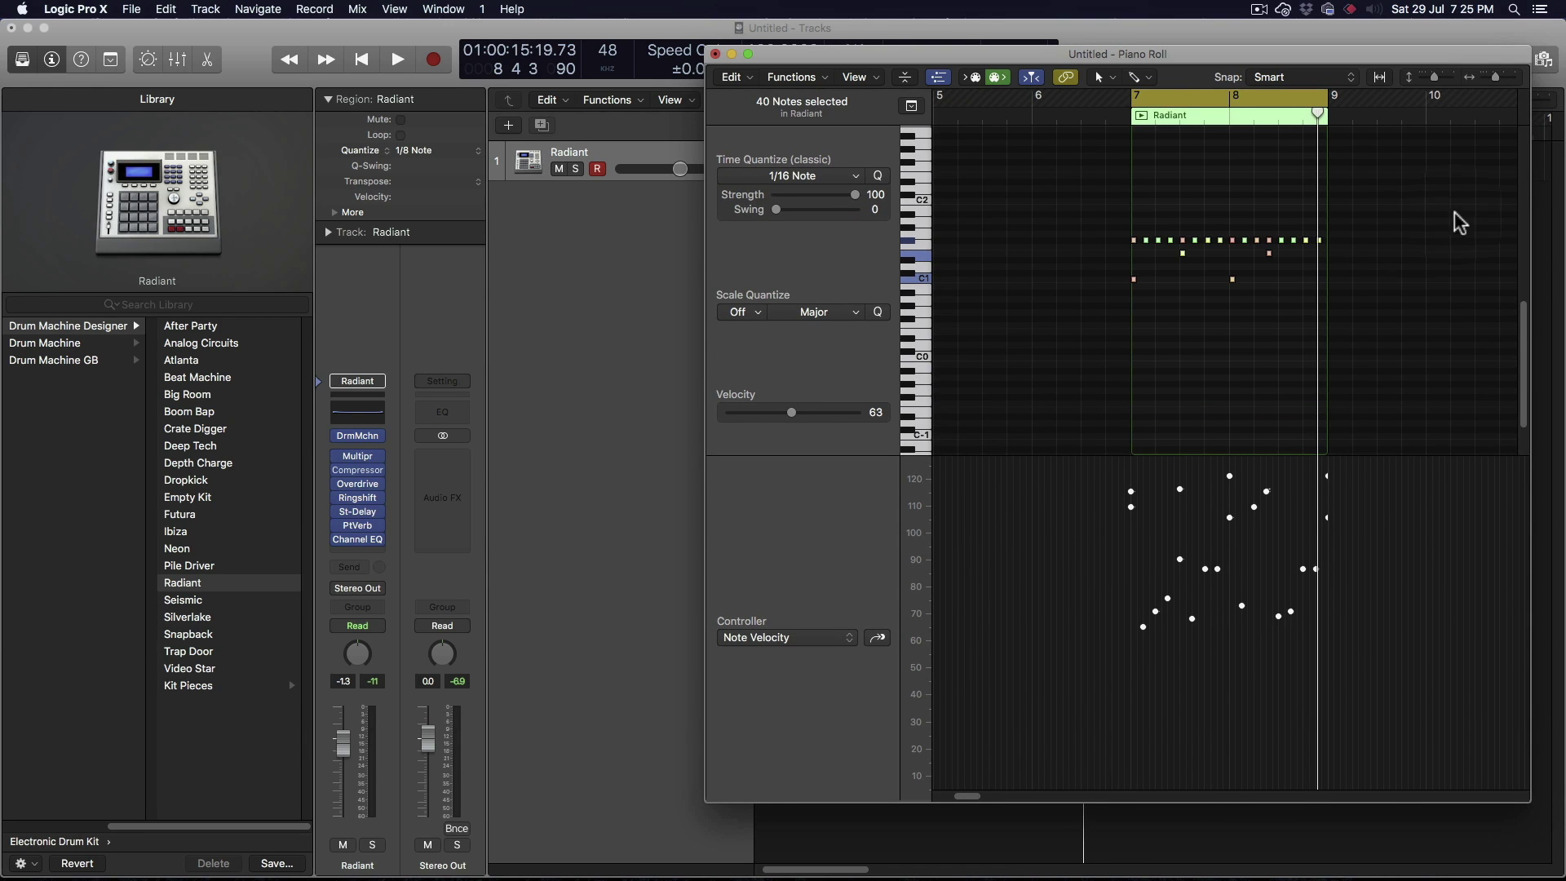
# - Fit bars 7 to 9 in the Piano Roll and listen to the quantized Radiant region
pyautogui.moveTo(1496, 79); pyautogui.dragTo(1505, 79)
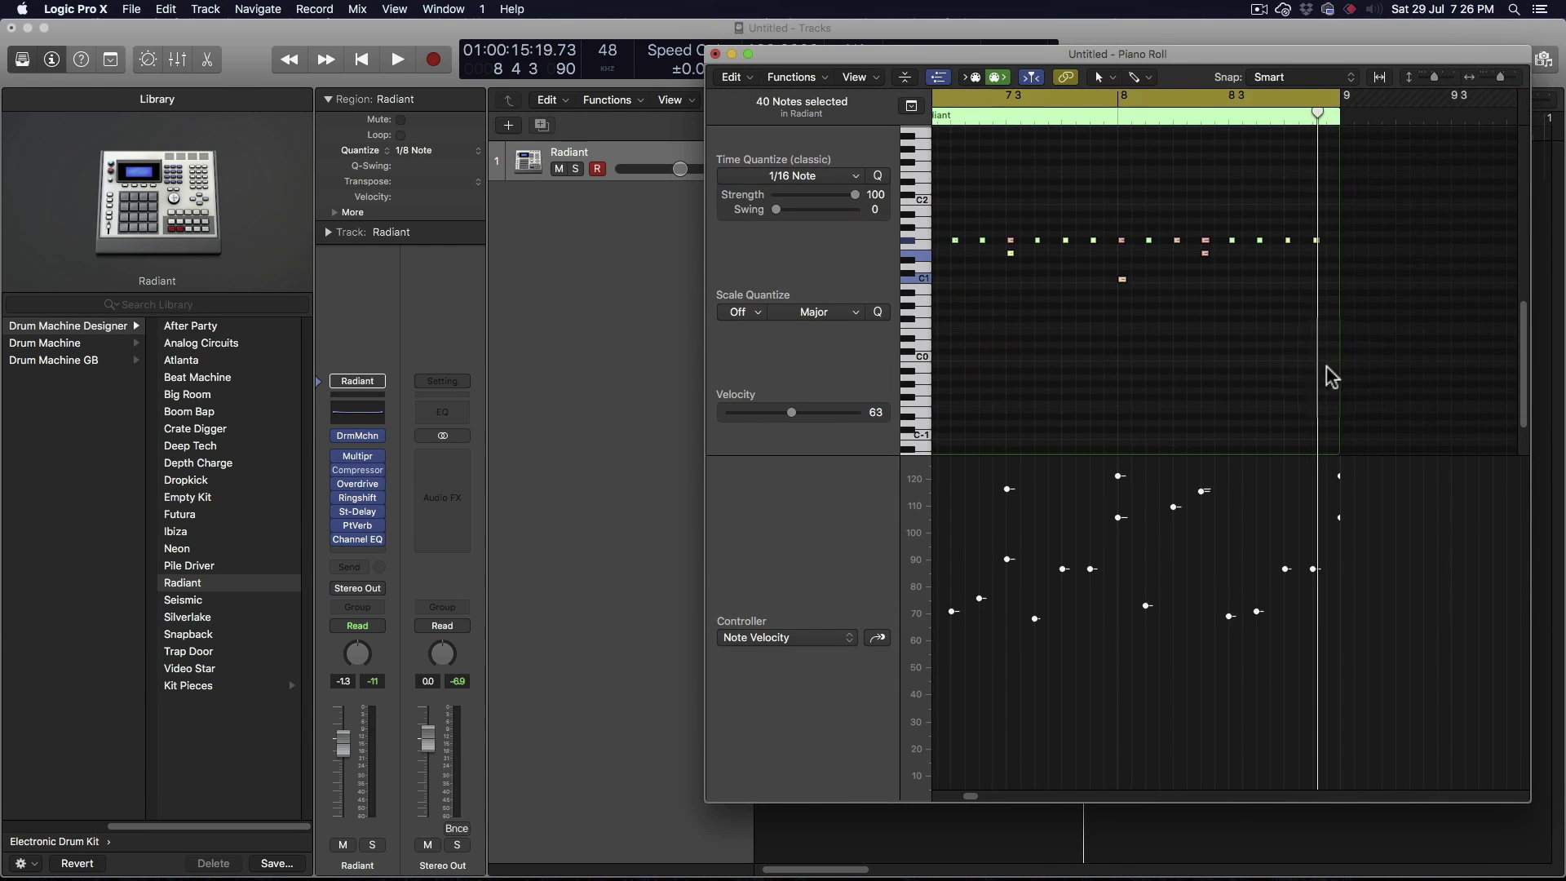
pyautogui.hscroll(-3, 1332, 377)
pyautogui.hscroll(1, 1331, 377)
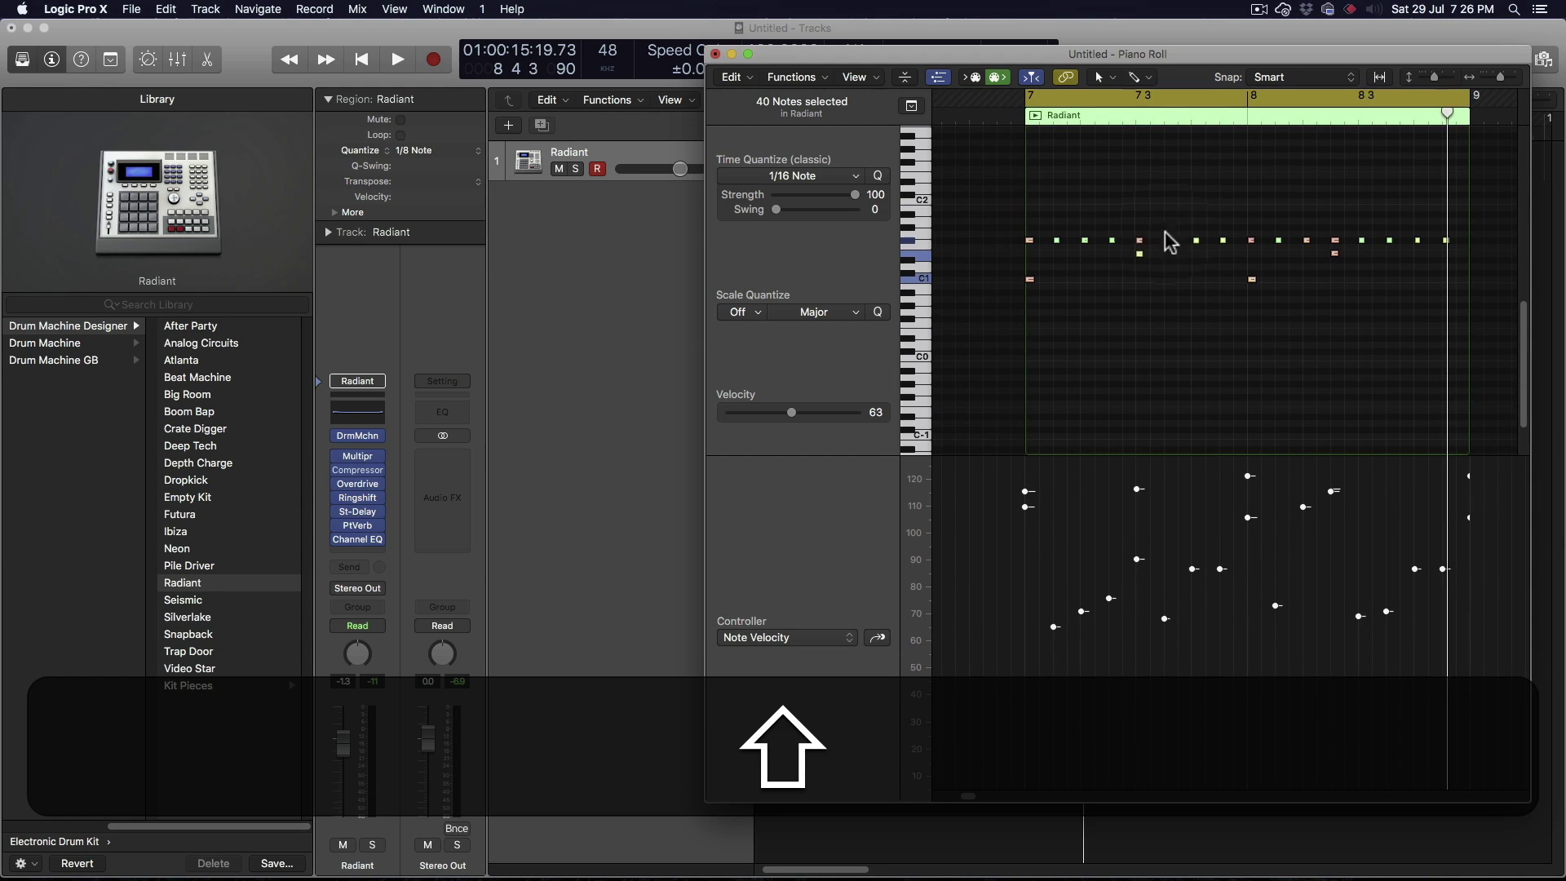
pyautogui.click(1013, 115)
pyautogui.press('space')
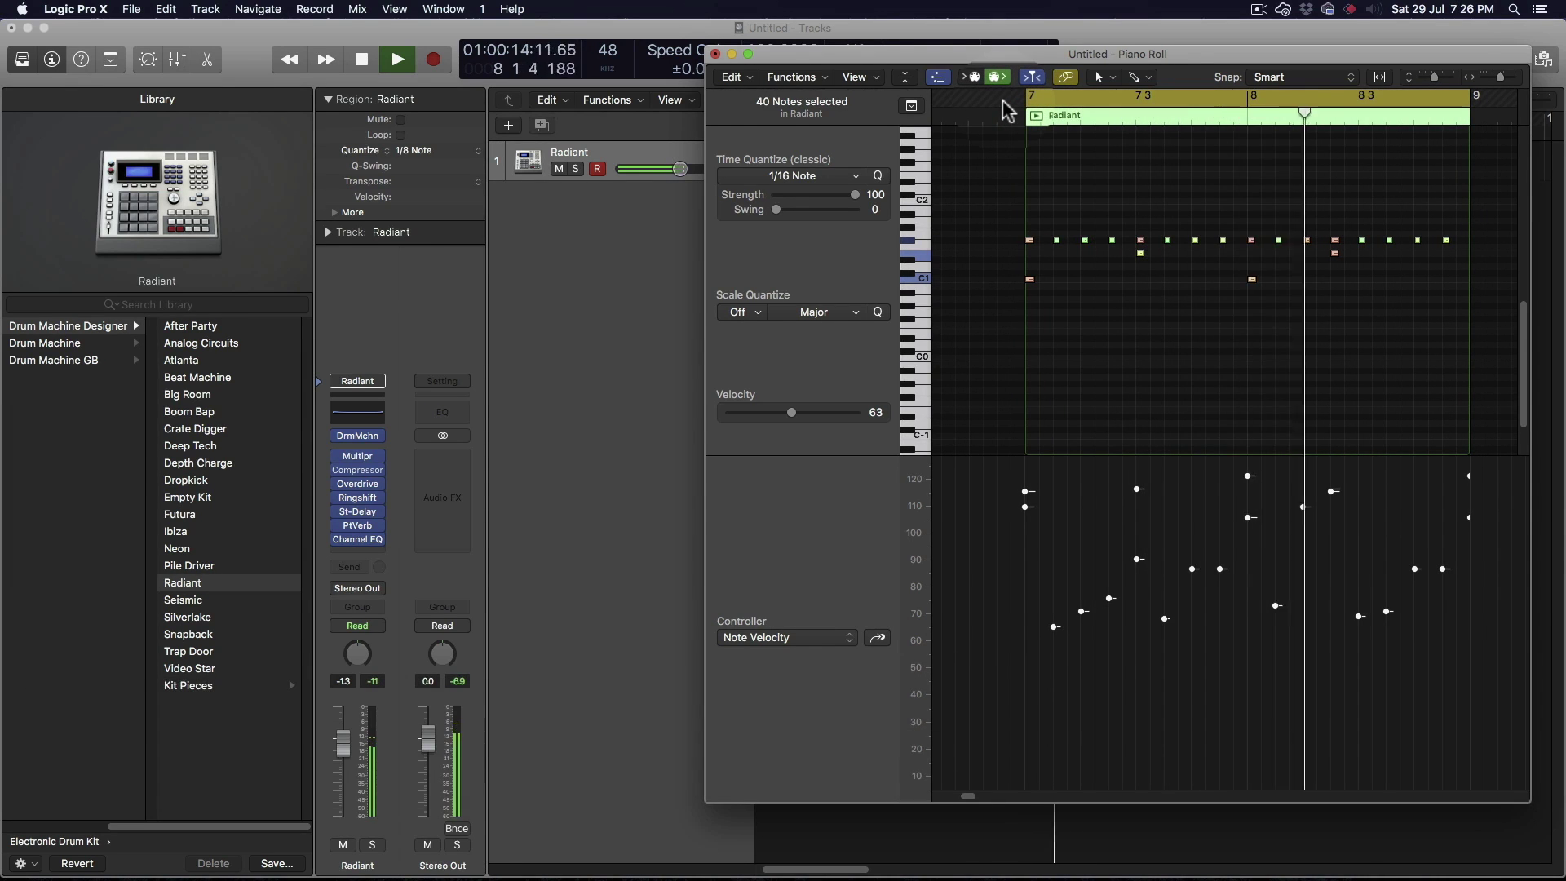
pyautogui.press('space')
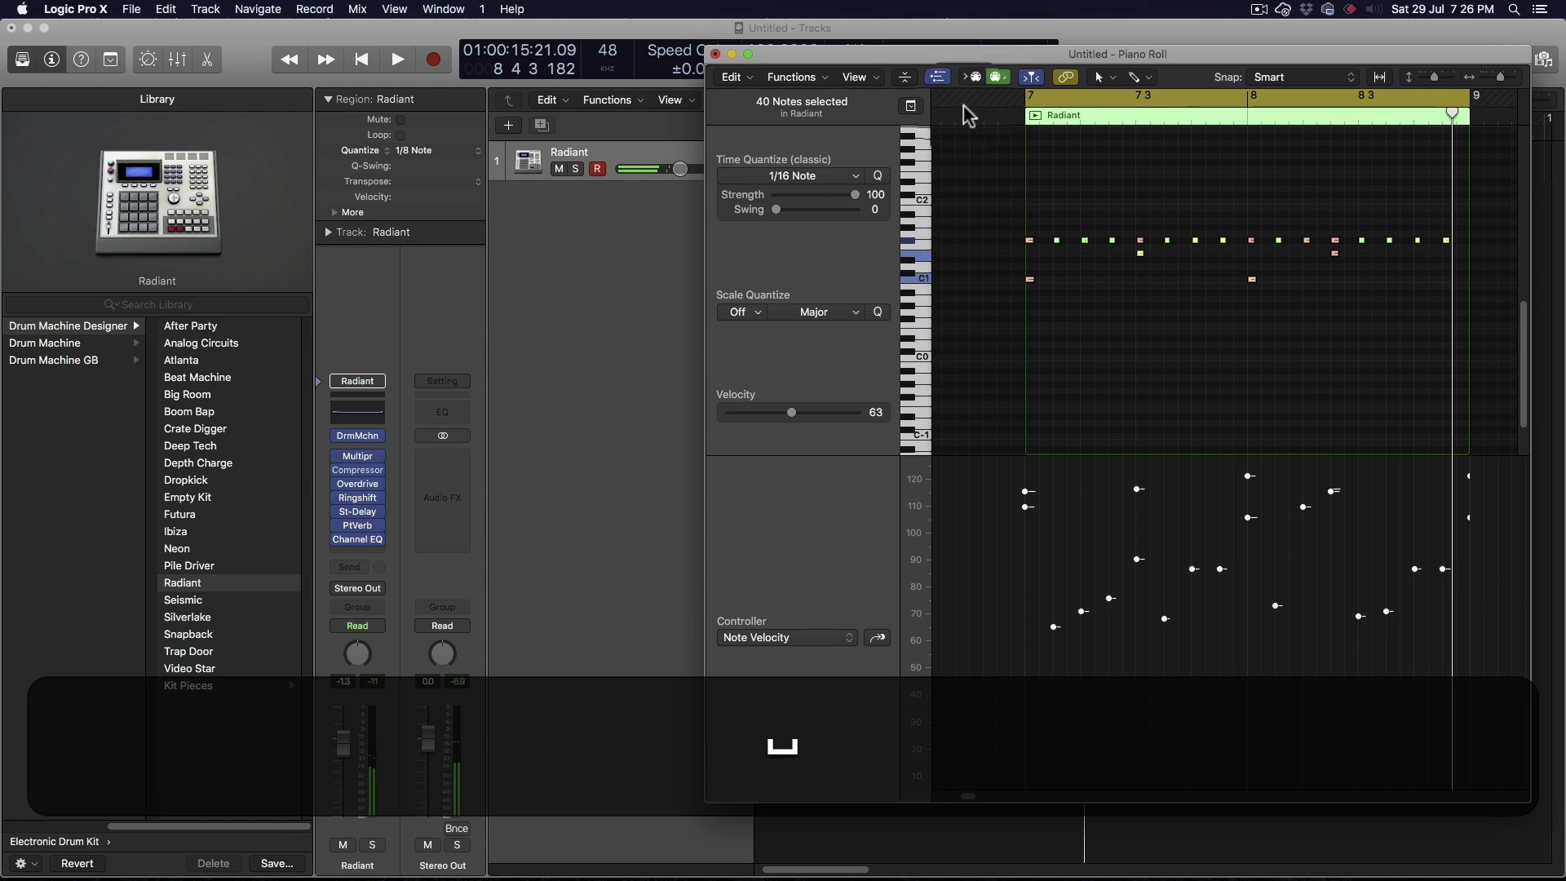
# - Open the Humanize MIDI transform for the region's notes and set the random position range to 18 ticks
pyautogui.click(791, 77)
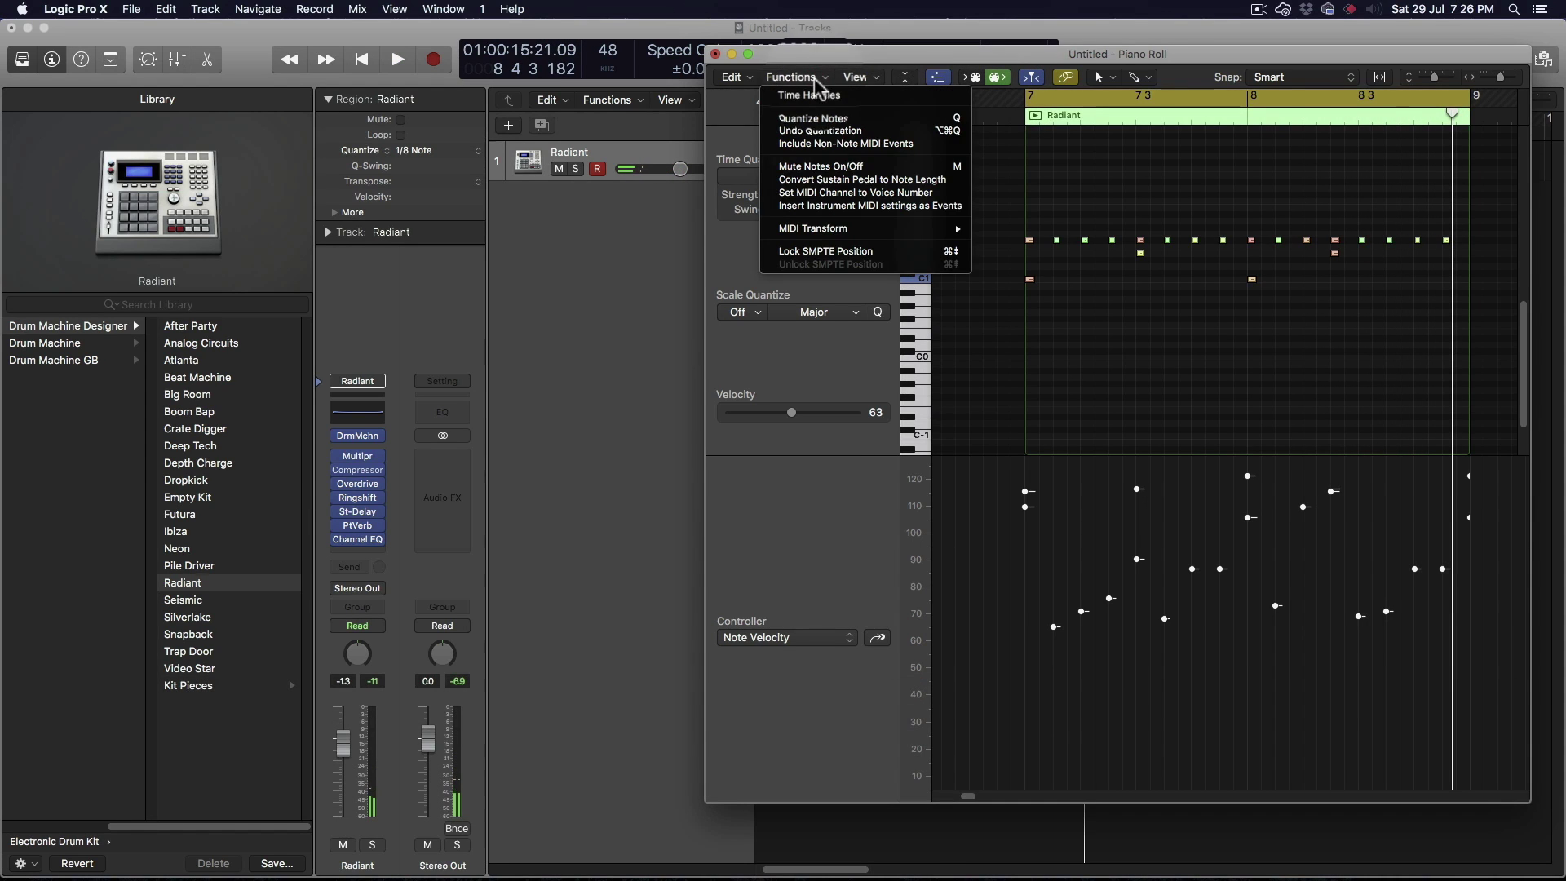
pyautogui.click(761, 54)
pyautogui.click(795, 76)
pyautogui.moveTo(816, 230)
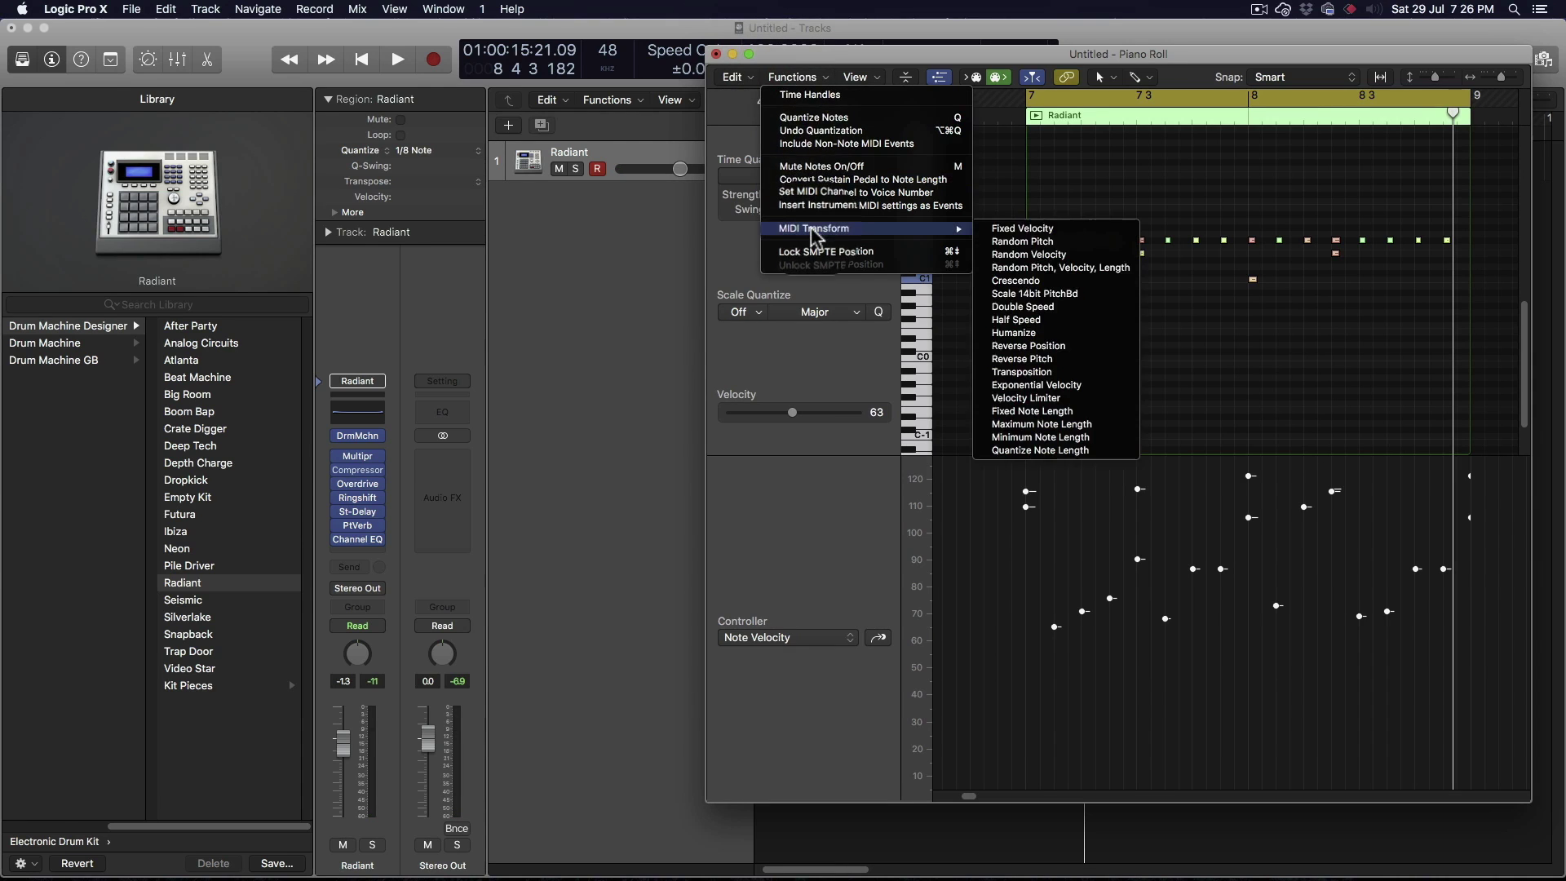
pyautogui.click(1029, 333)
pyautogui.moveTo(469, 89); pyautogui.dragTo(500, 58)
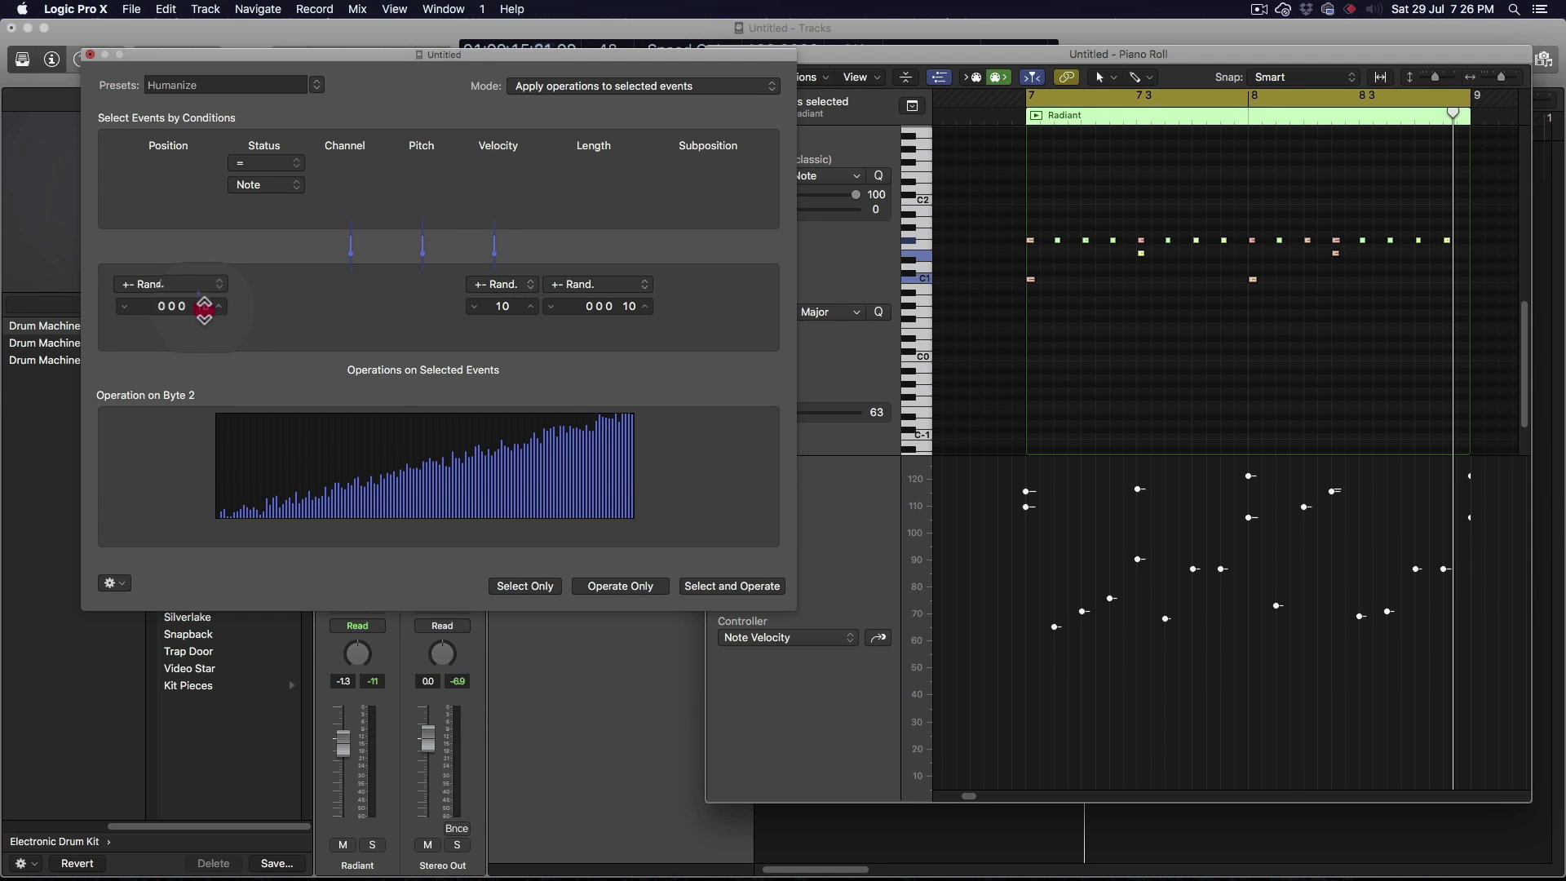
pyautogui.moveTo(202, 306); pyautogui.dragTo(203, 294)
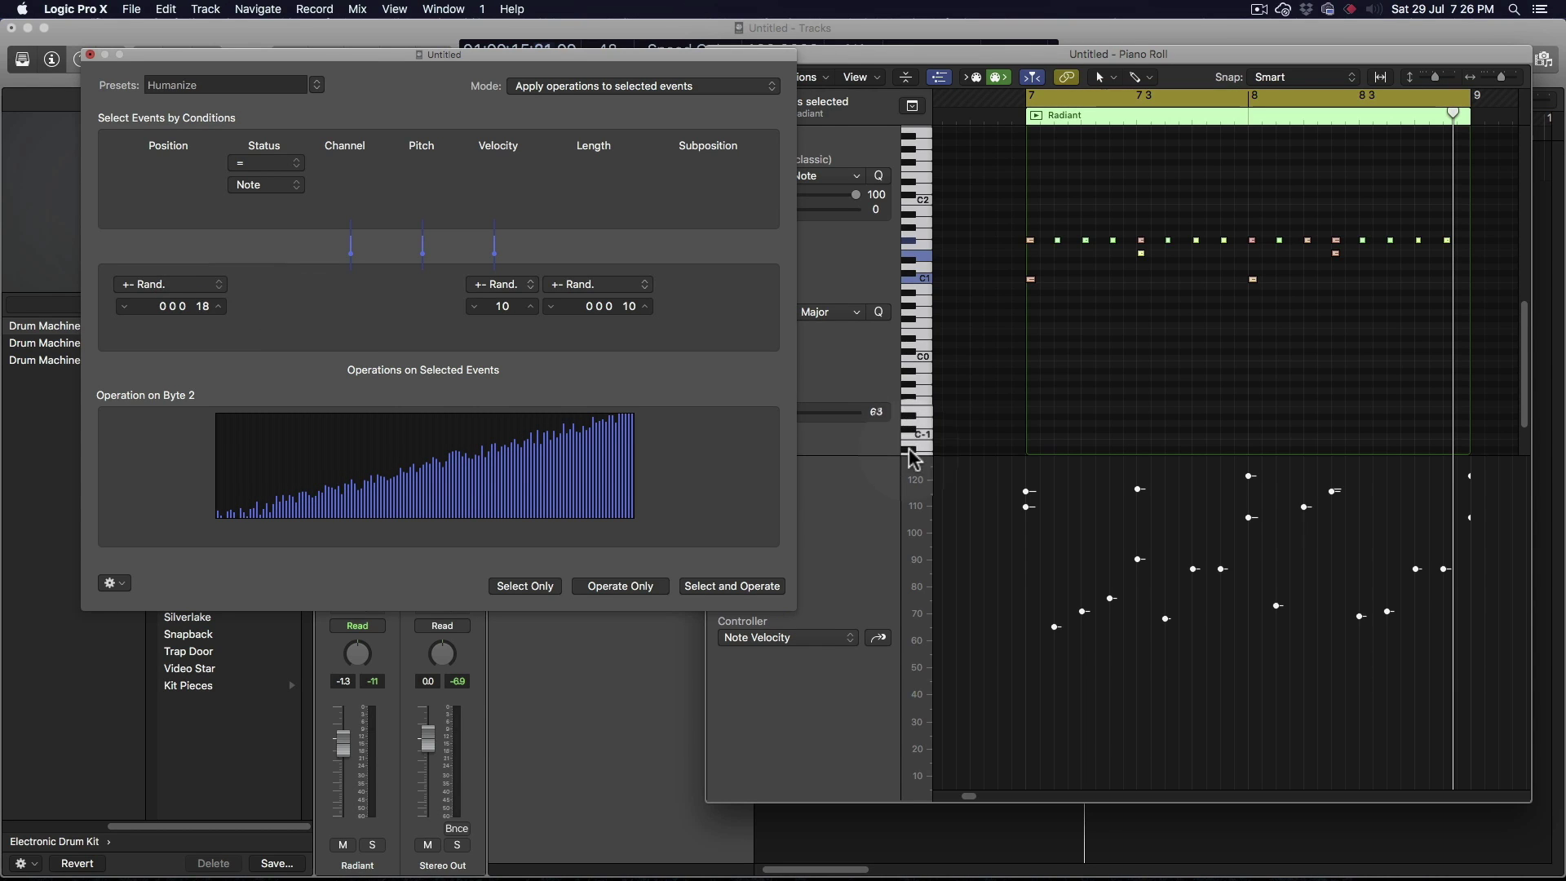
# - Check the quantized notes against the grid at bar 7, and apply the Humanize transform to all notes of the region
pyautogui.click(632, 584)
pyautogui.click(722, 588)
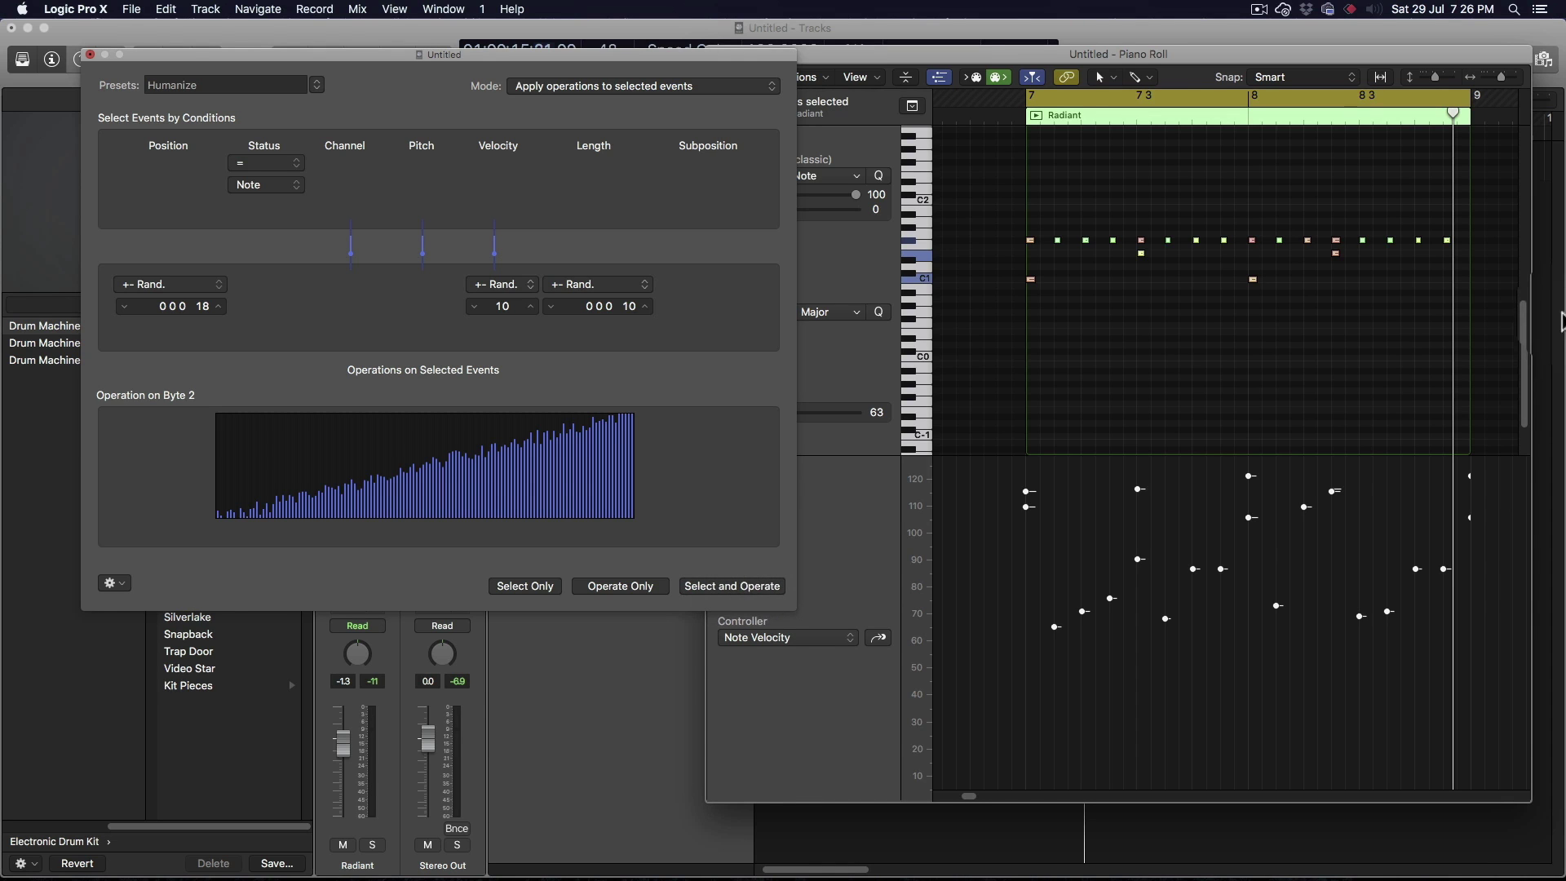
pyautogui.moveTo(1498, 75); pyautogui.dragTo(1512, 79)
pyautogui.hscroll(-10, 1391, 225)
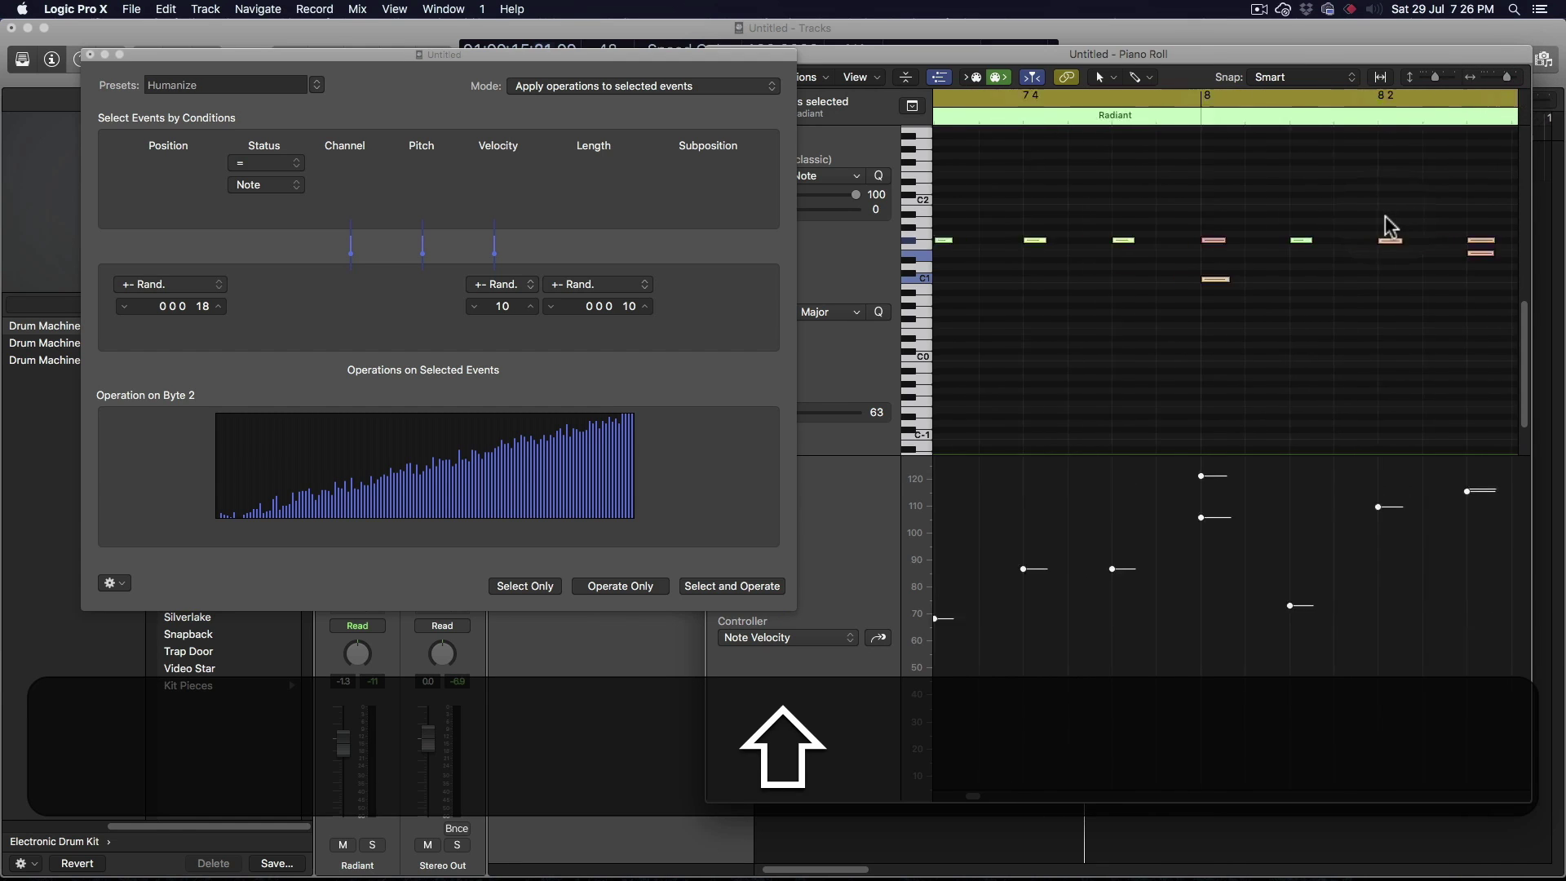
pyautogui.hscroll(4, 1391, 225)
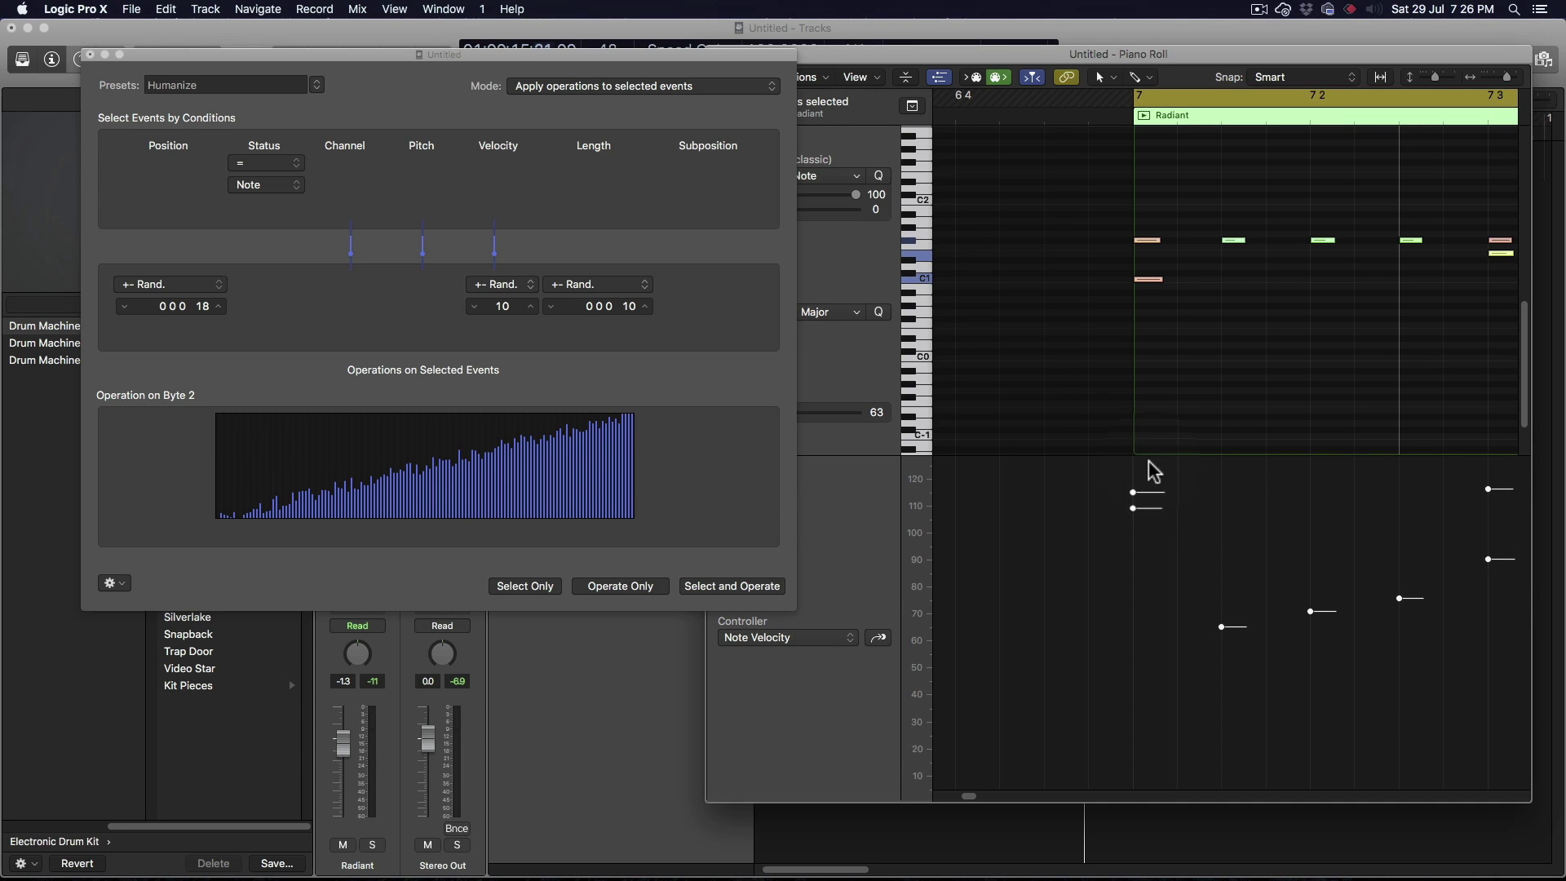
pyautogui.click(1147, 280)
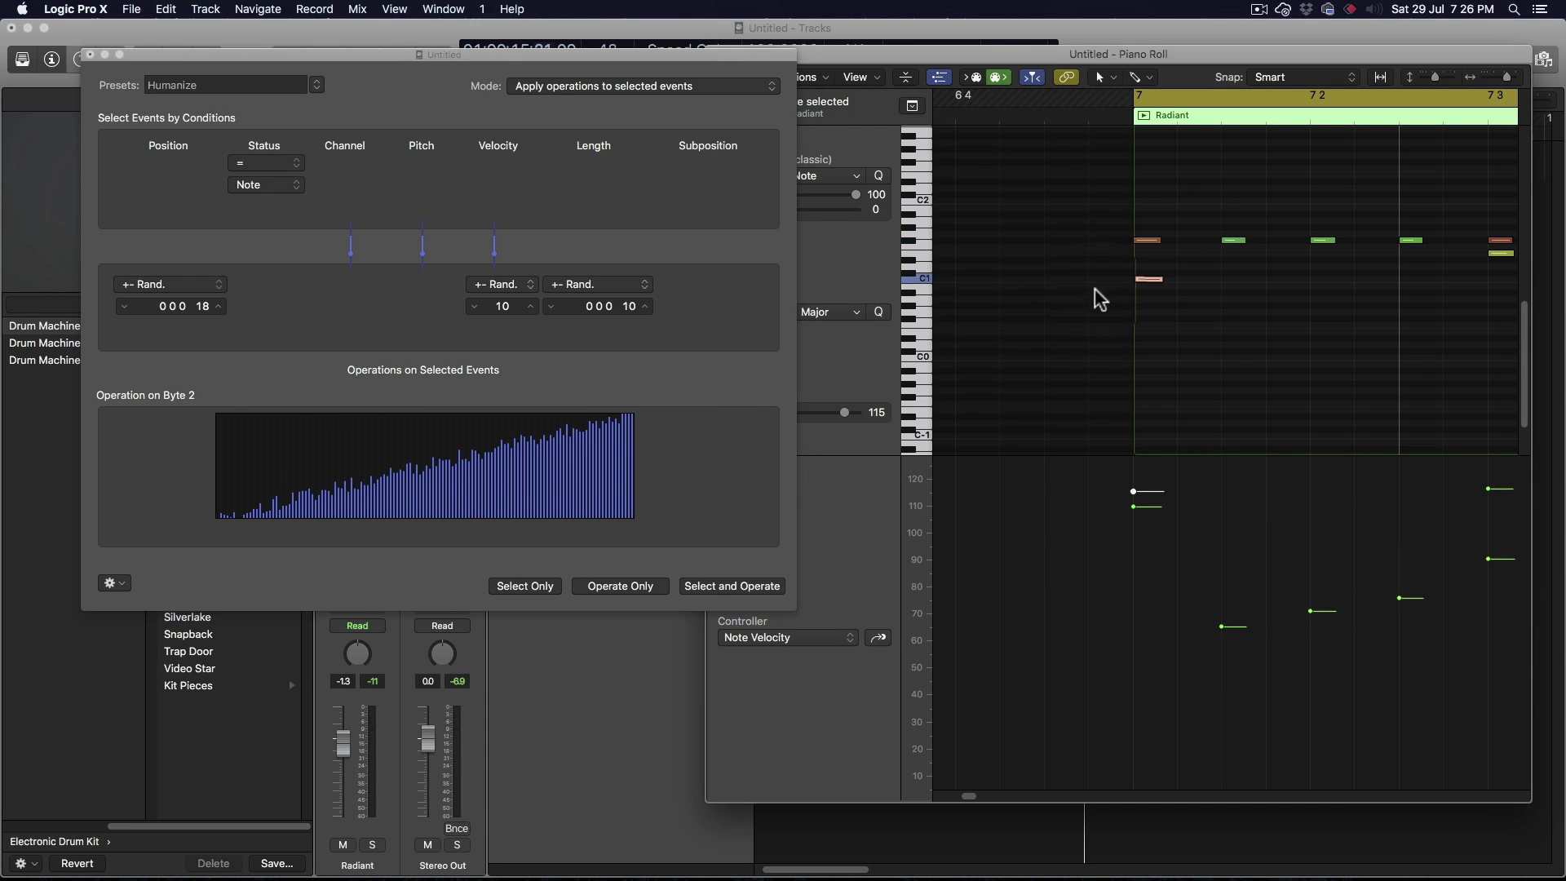
pyautogui.click(755, 584)
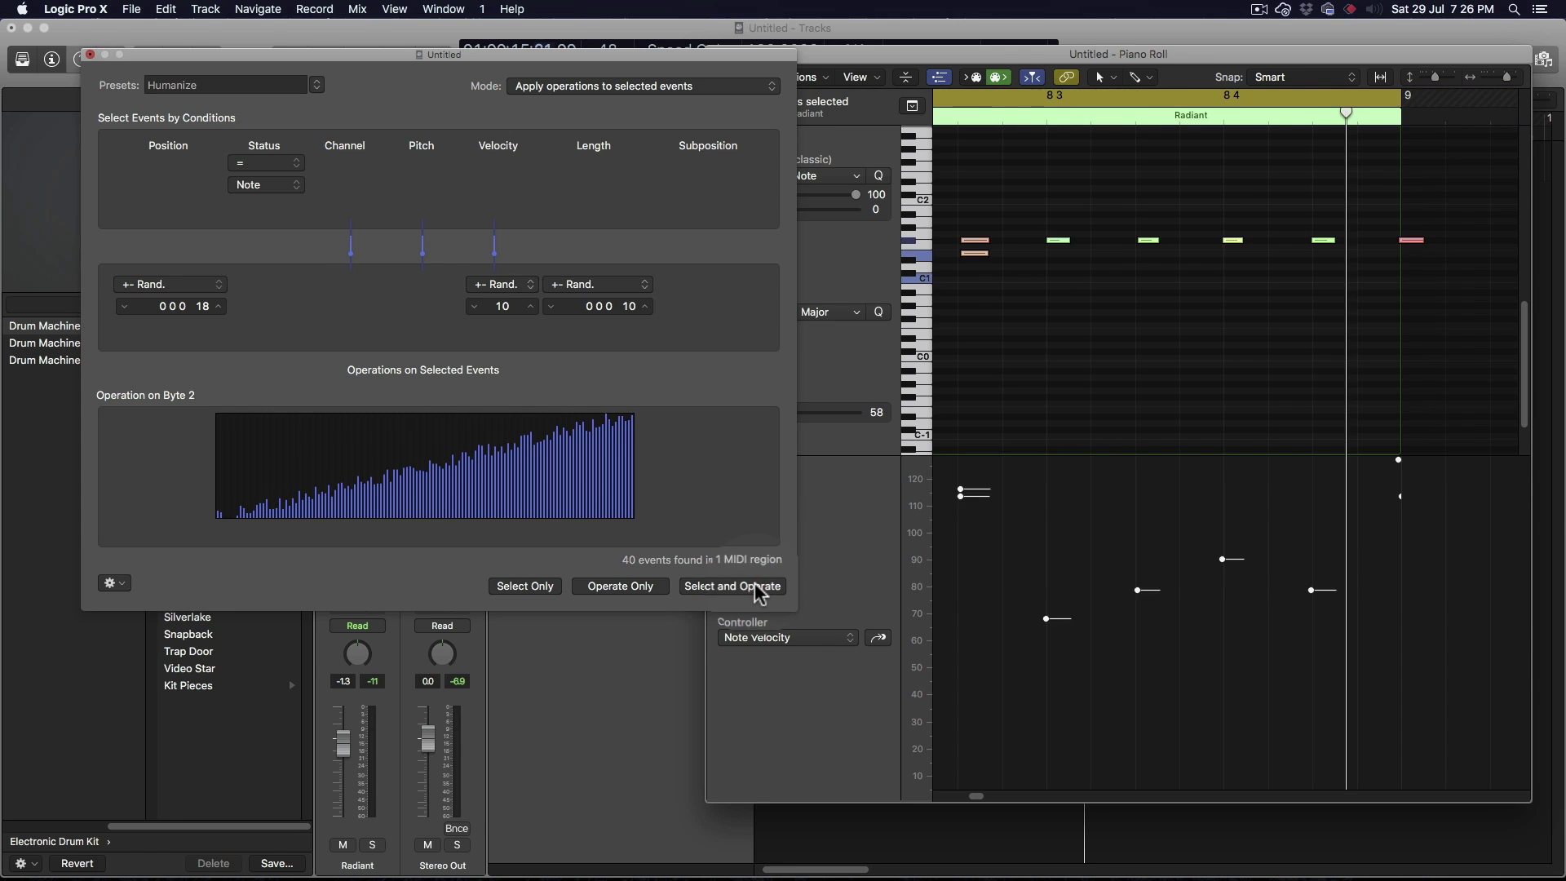
# - Review the humanized timing and velocities between bars 7 and 9, and play the region from bar 7
pyautogui.hscroll(8, 1126, 437)
pyautogui.hscroll(-8, 1175, 438)
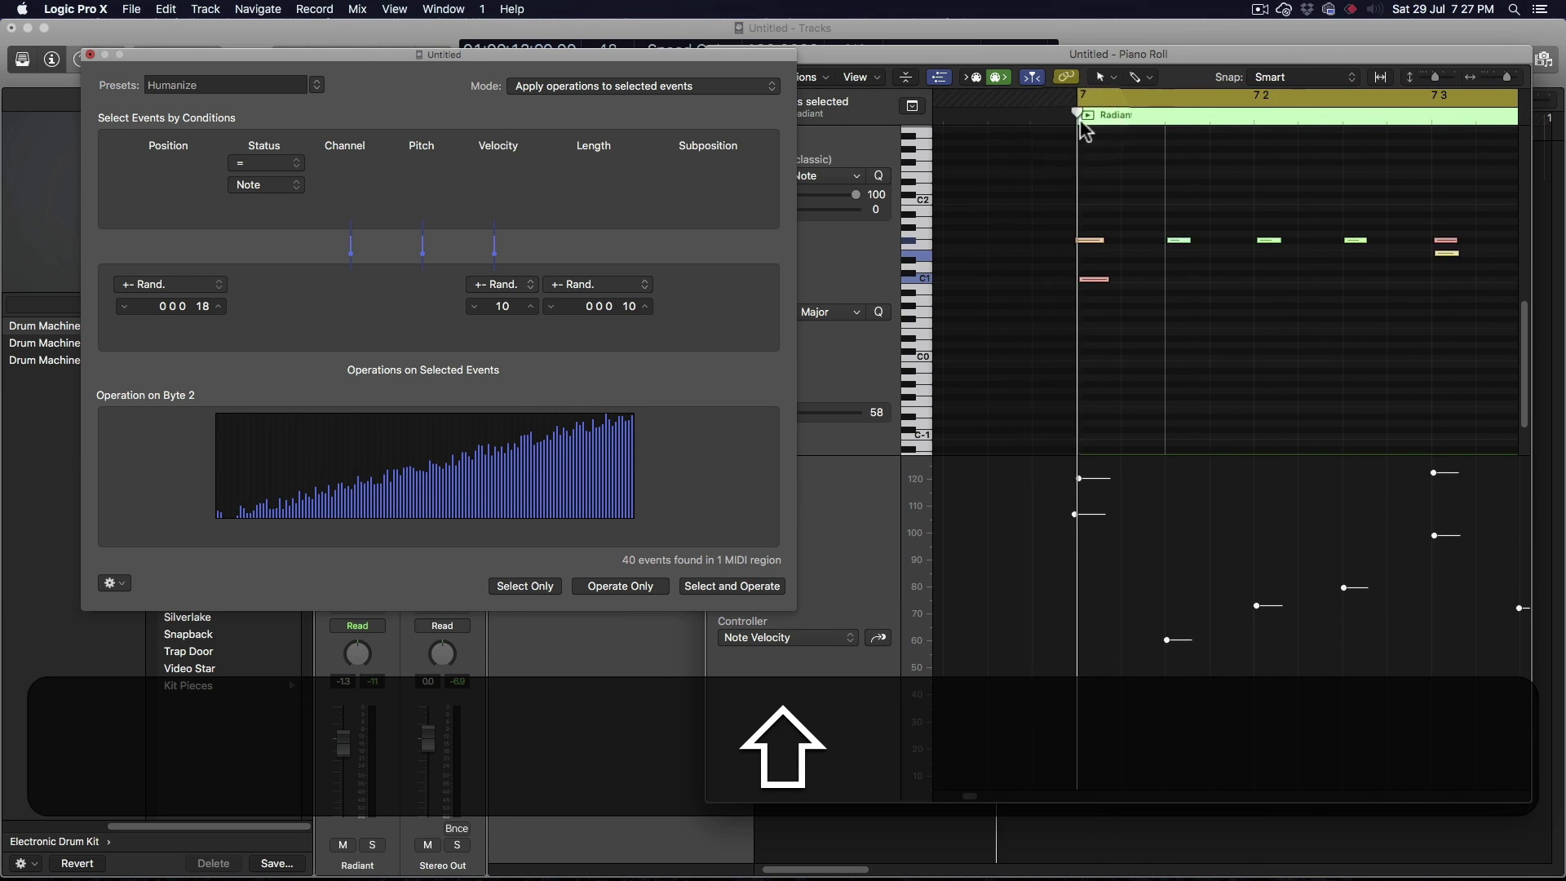
pyautogui.moveTo(1505, 77)
pyautogui.mouseDown()
pyautogui.moveTo(1518, 84)
pyautogui.moveTo(1498, 93)
pyautogui.mouseUp()
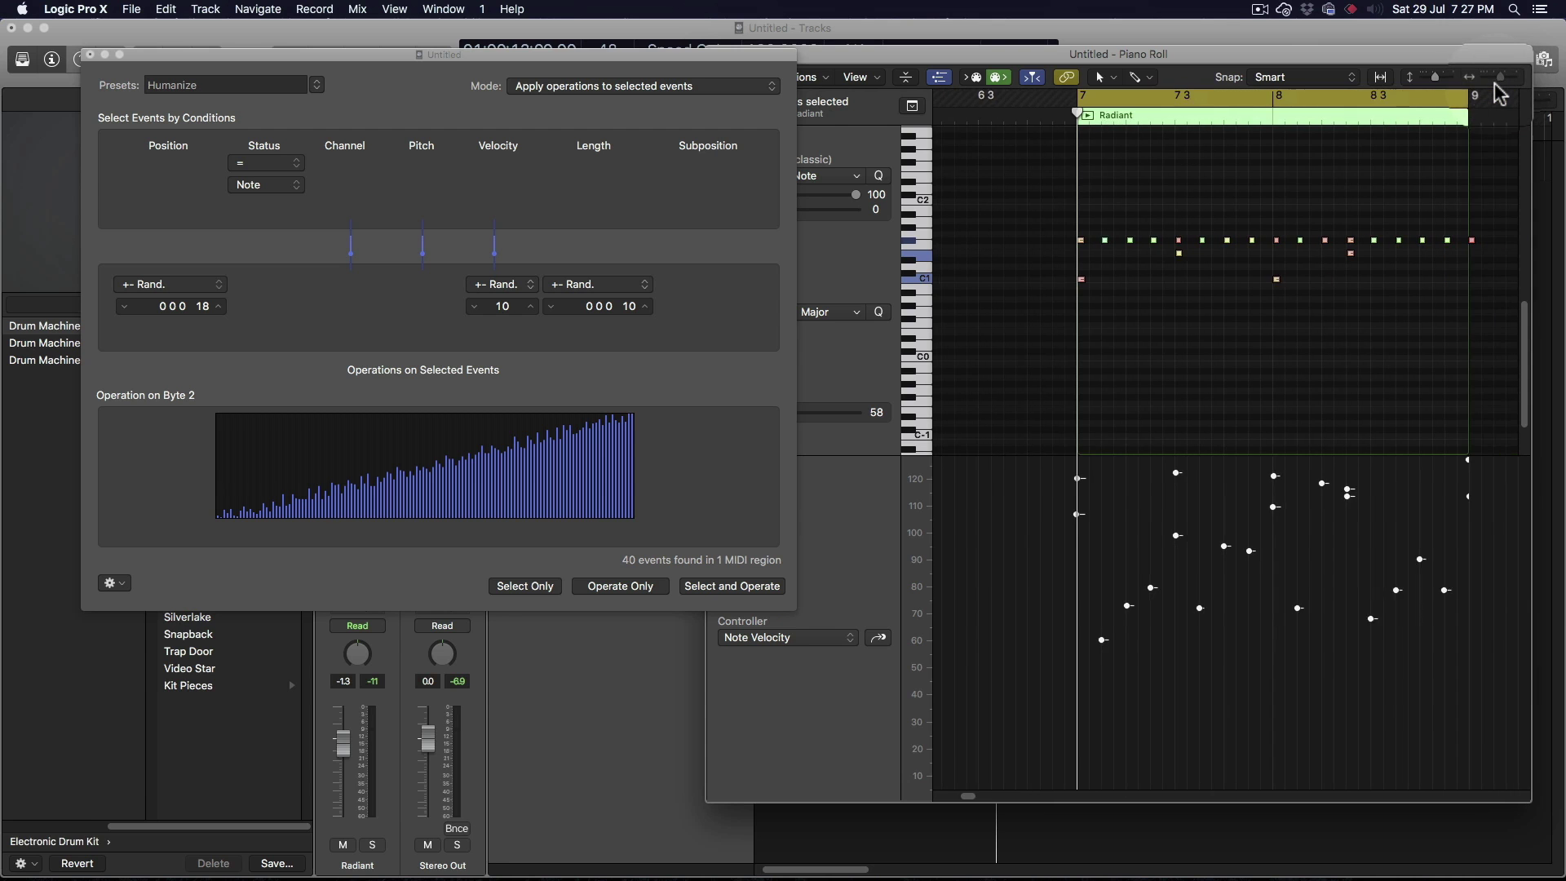
pyautogui.press('space')
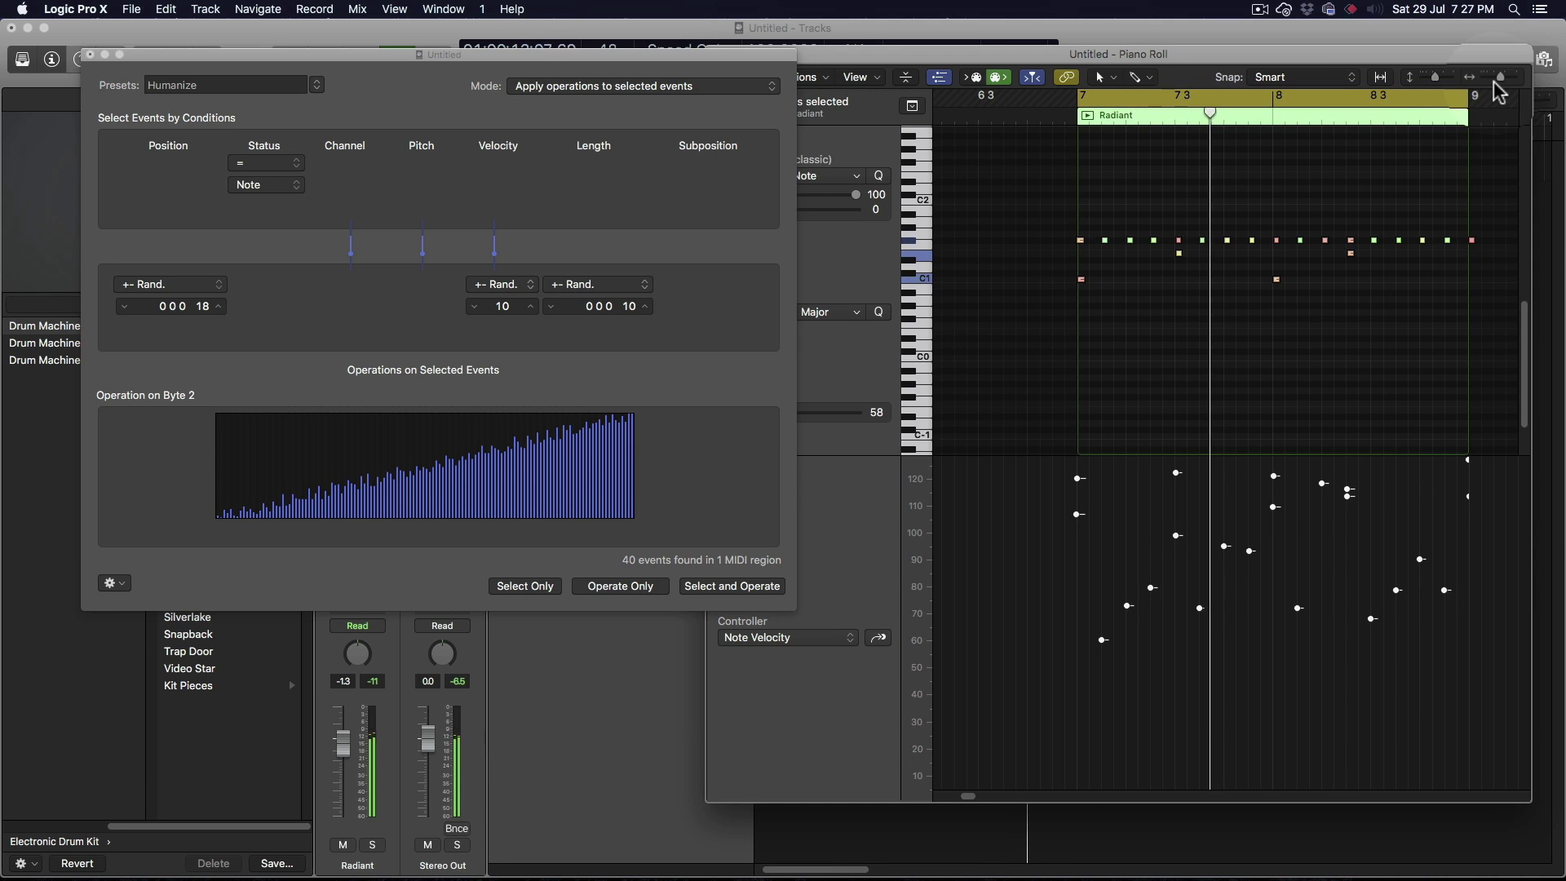
# - Try deleting the F#1 note at bar 9, and undo the deletion
pyautogui.click(1485, 236)
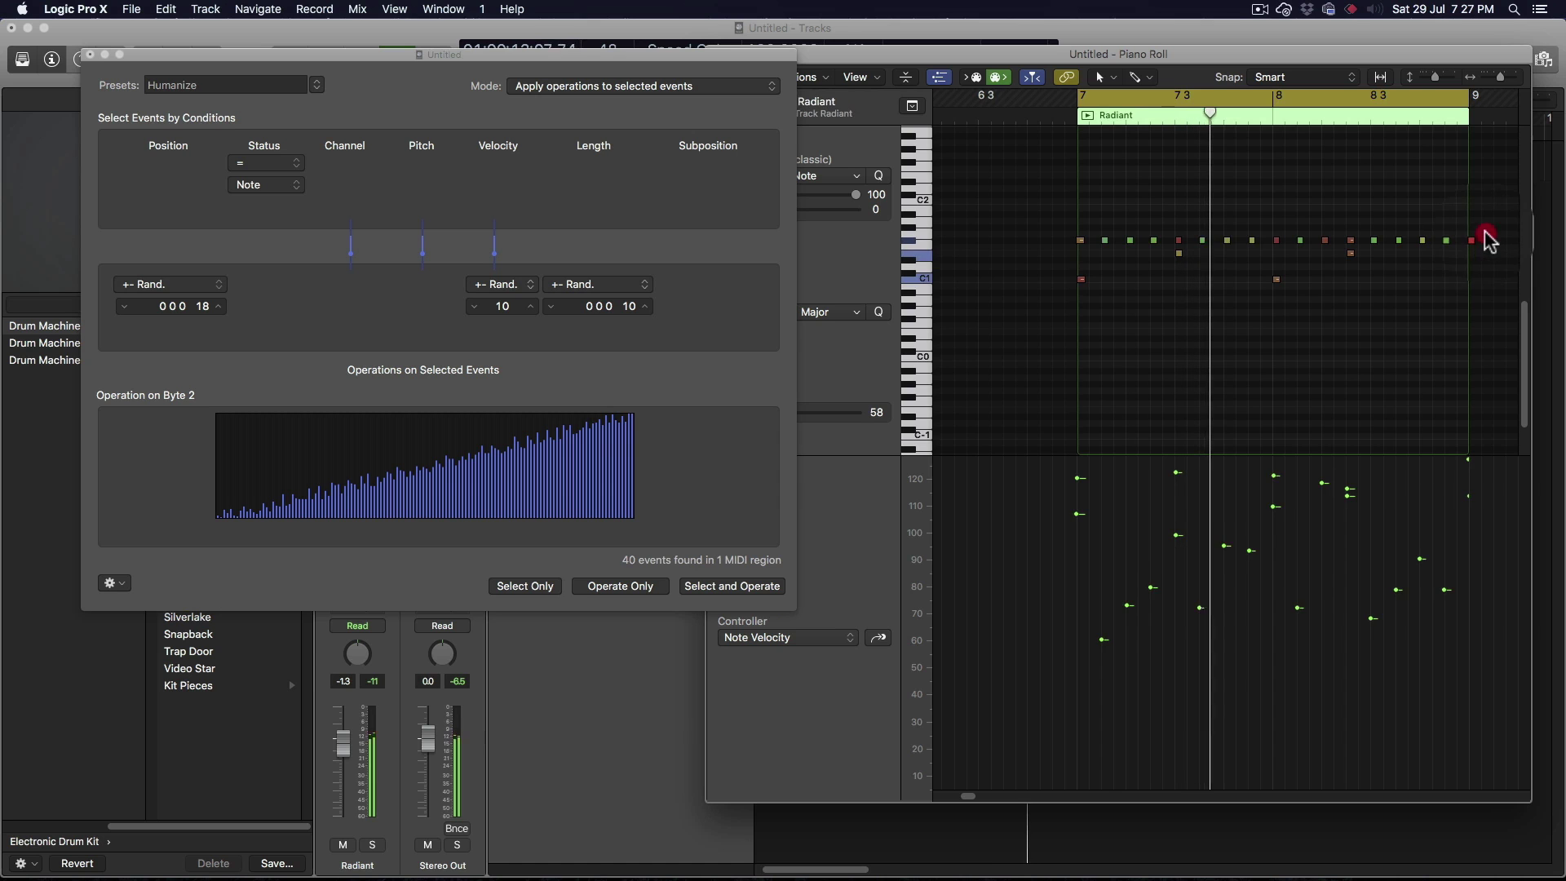
pyautogui.press('BackSpace')
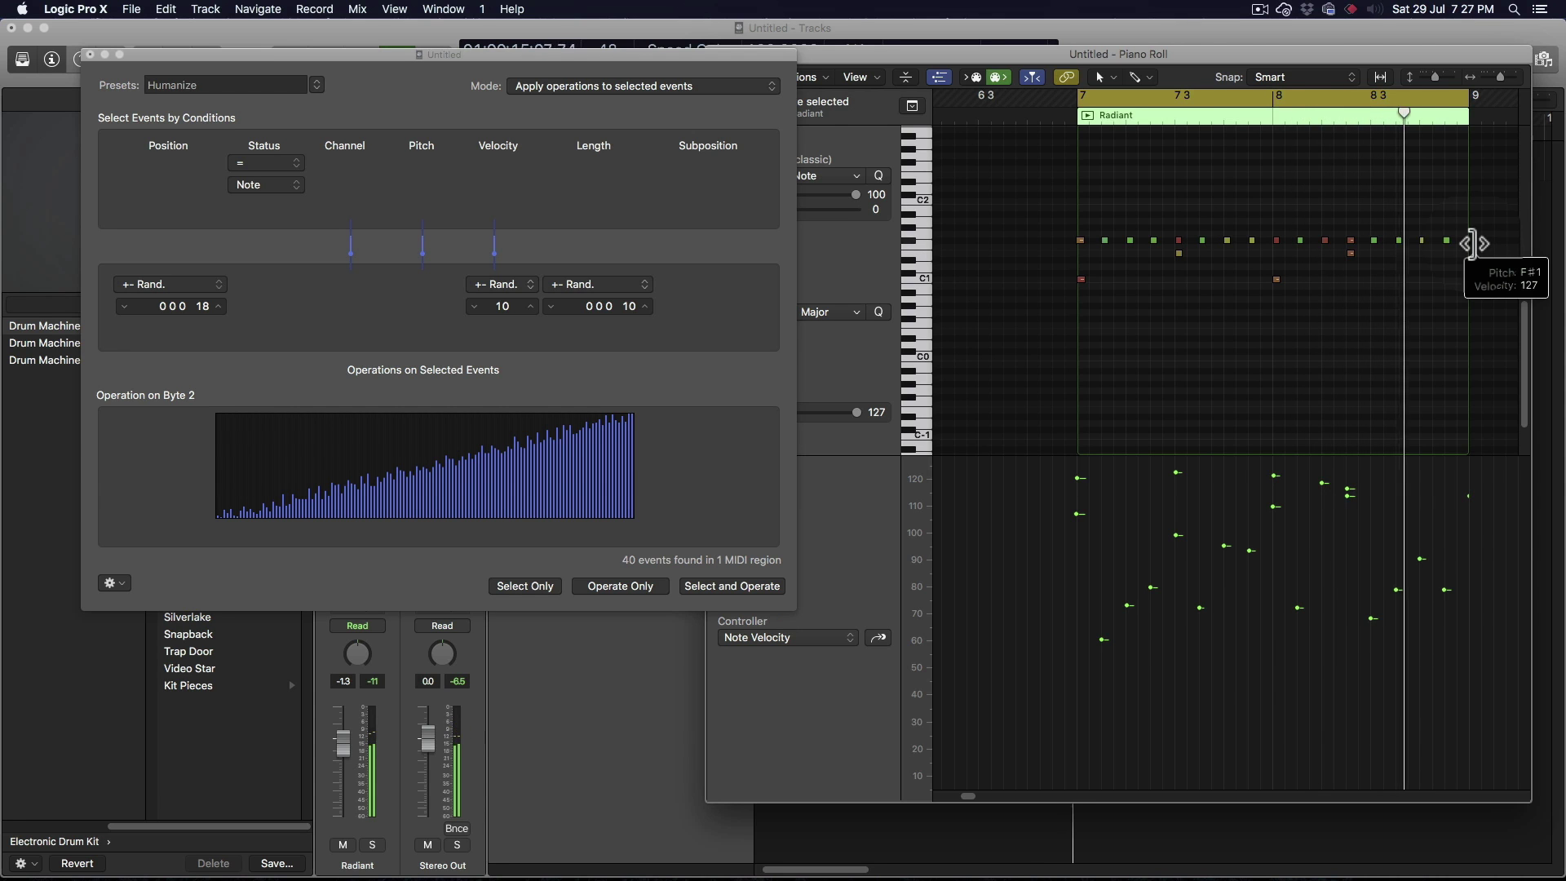
pyautogui.press('super+z')
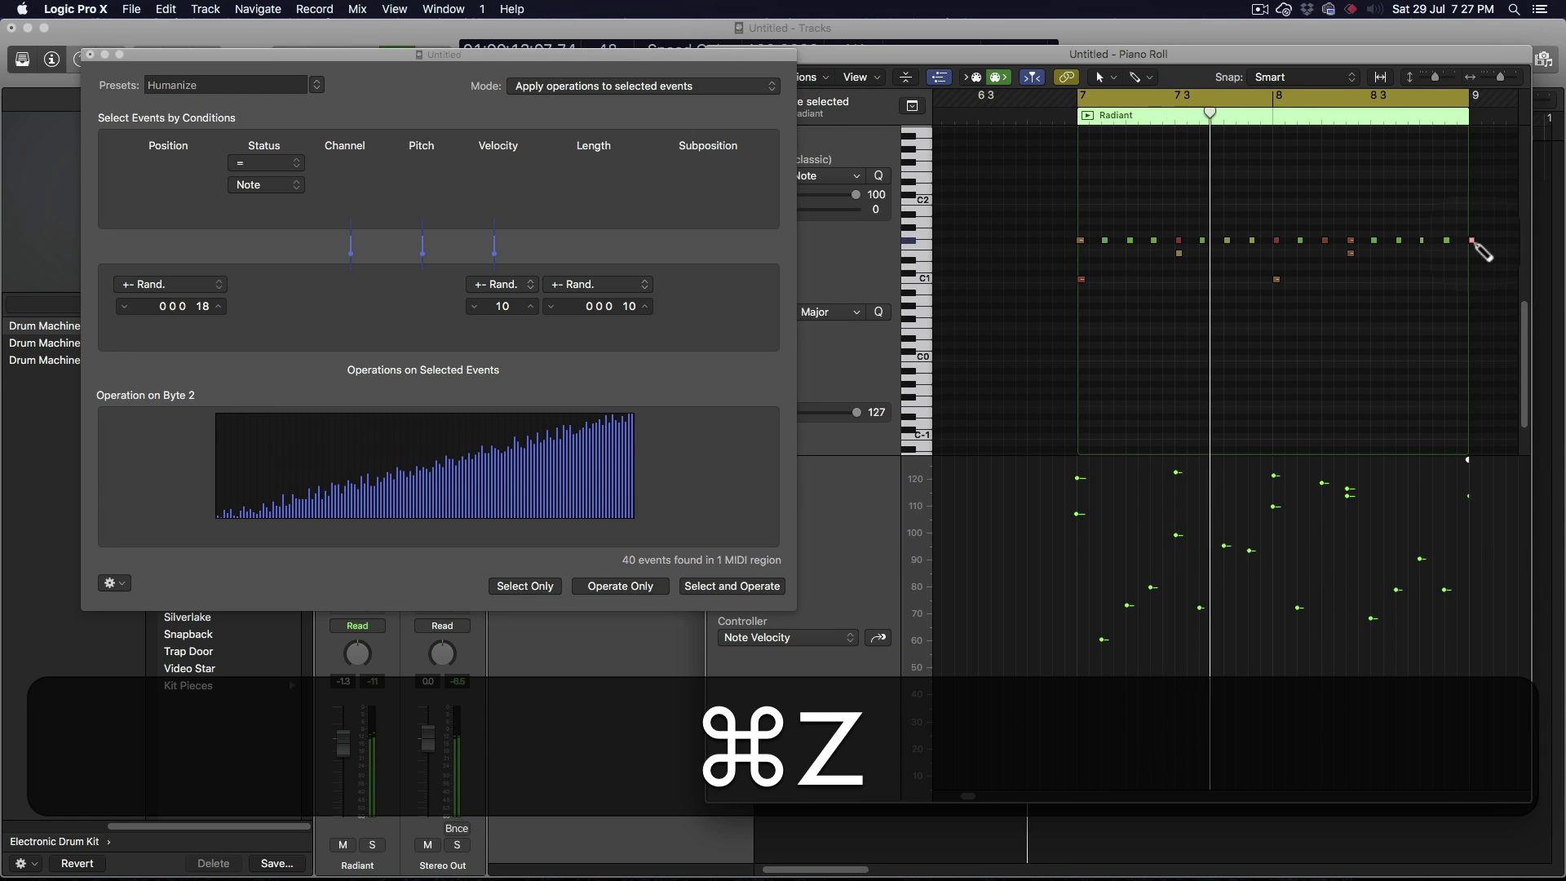
# - Undo the previous humanization and apply the Humanize transform again to all notes of the Radiant region
pyautogui.press('super+z')
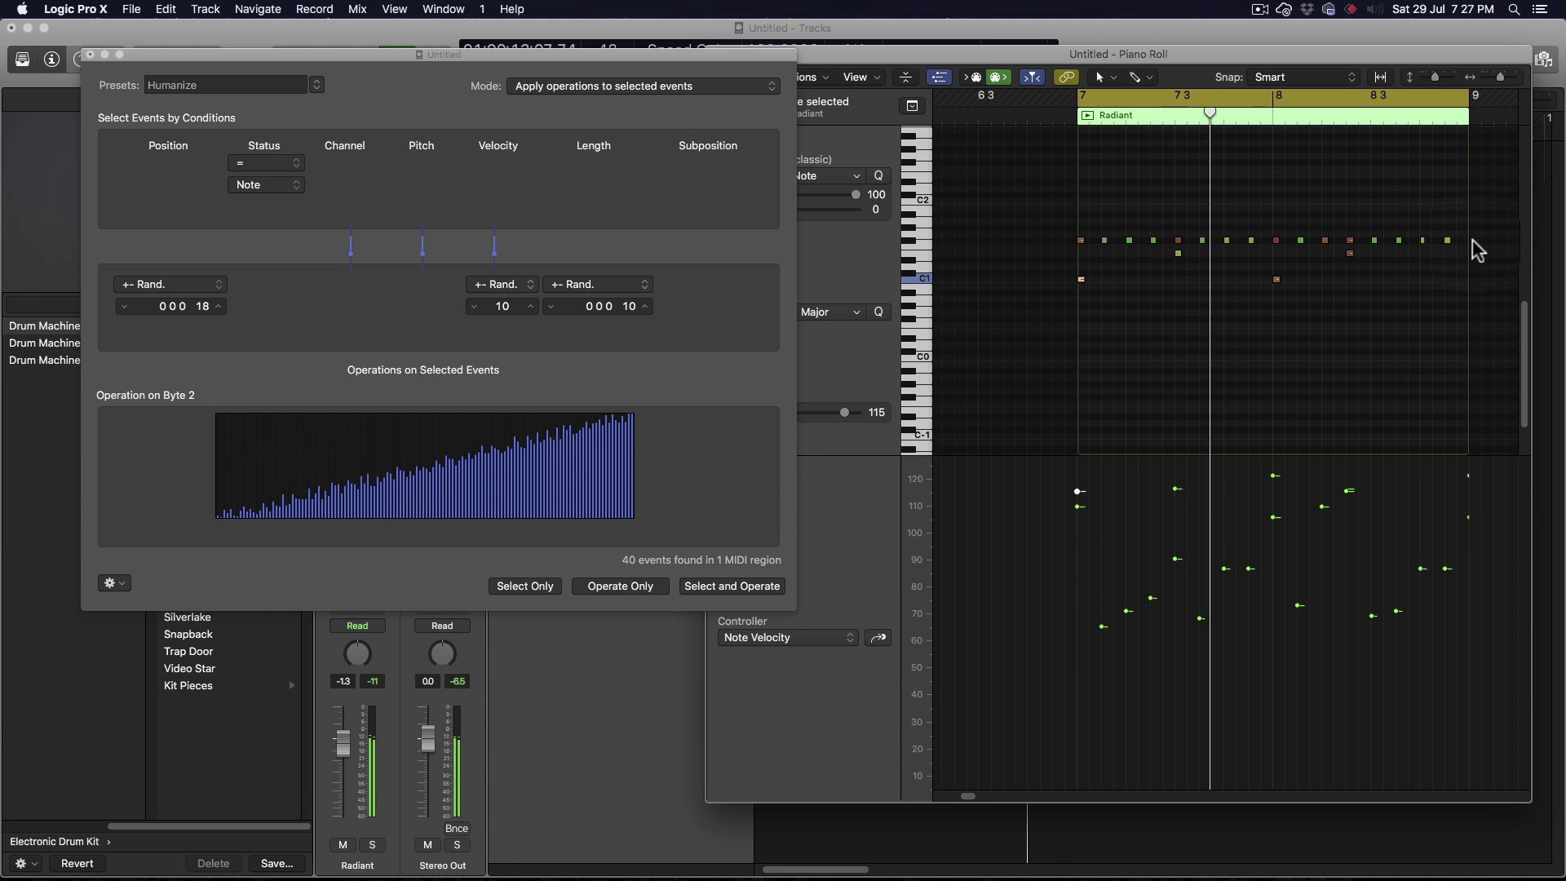
pyautogui.click(752, 589)
pyautogui.click(732, 585)
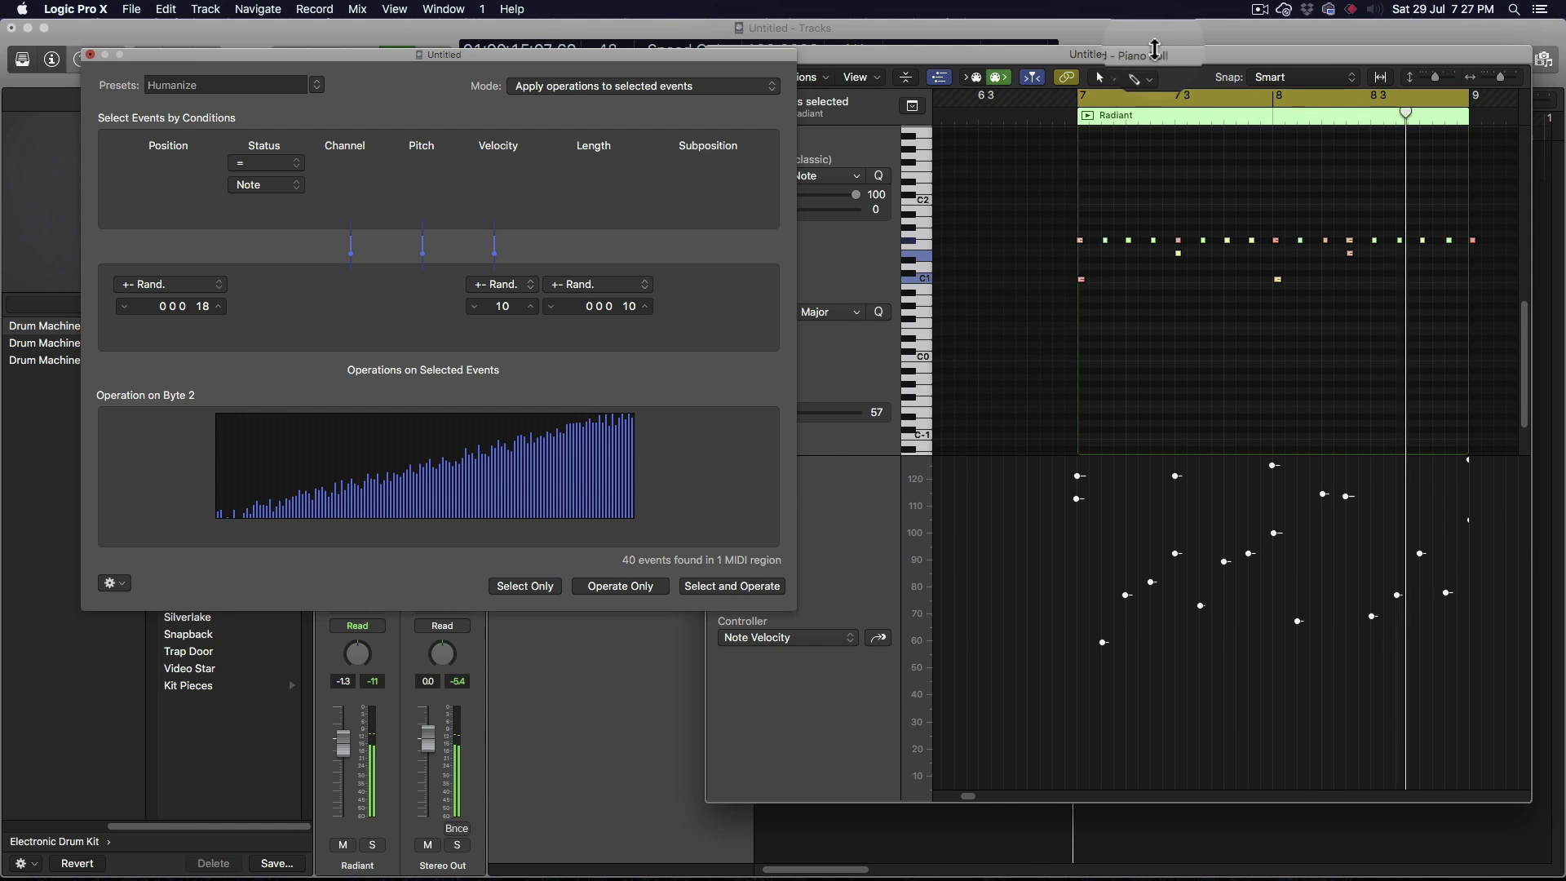
pyautogui.press('space')
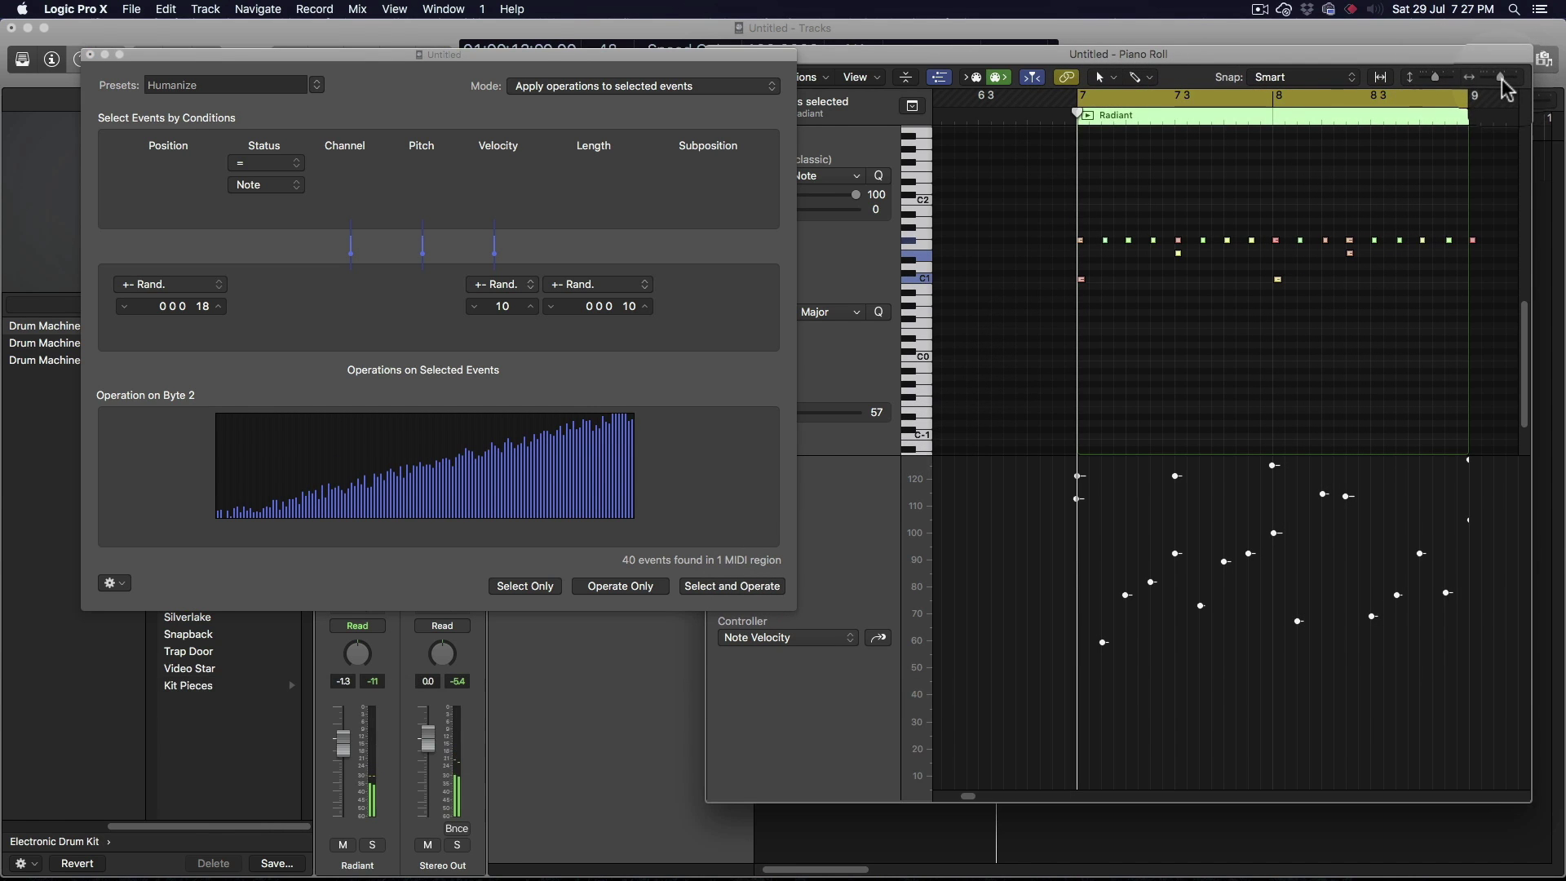
# - Examine closely how the humanized notes at bar 7 sit against the bar line, including the C1 note's velocity
pyautogui.moveTo(1504, 81); pyautogui.dragTo(1525, 86)
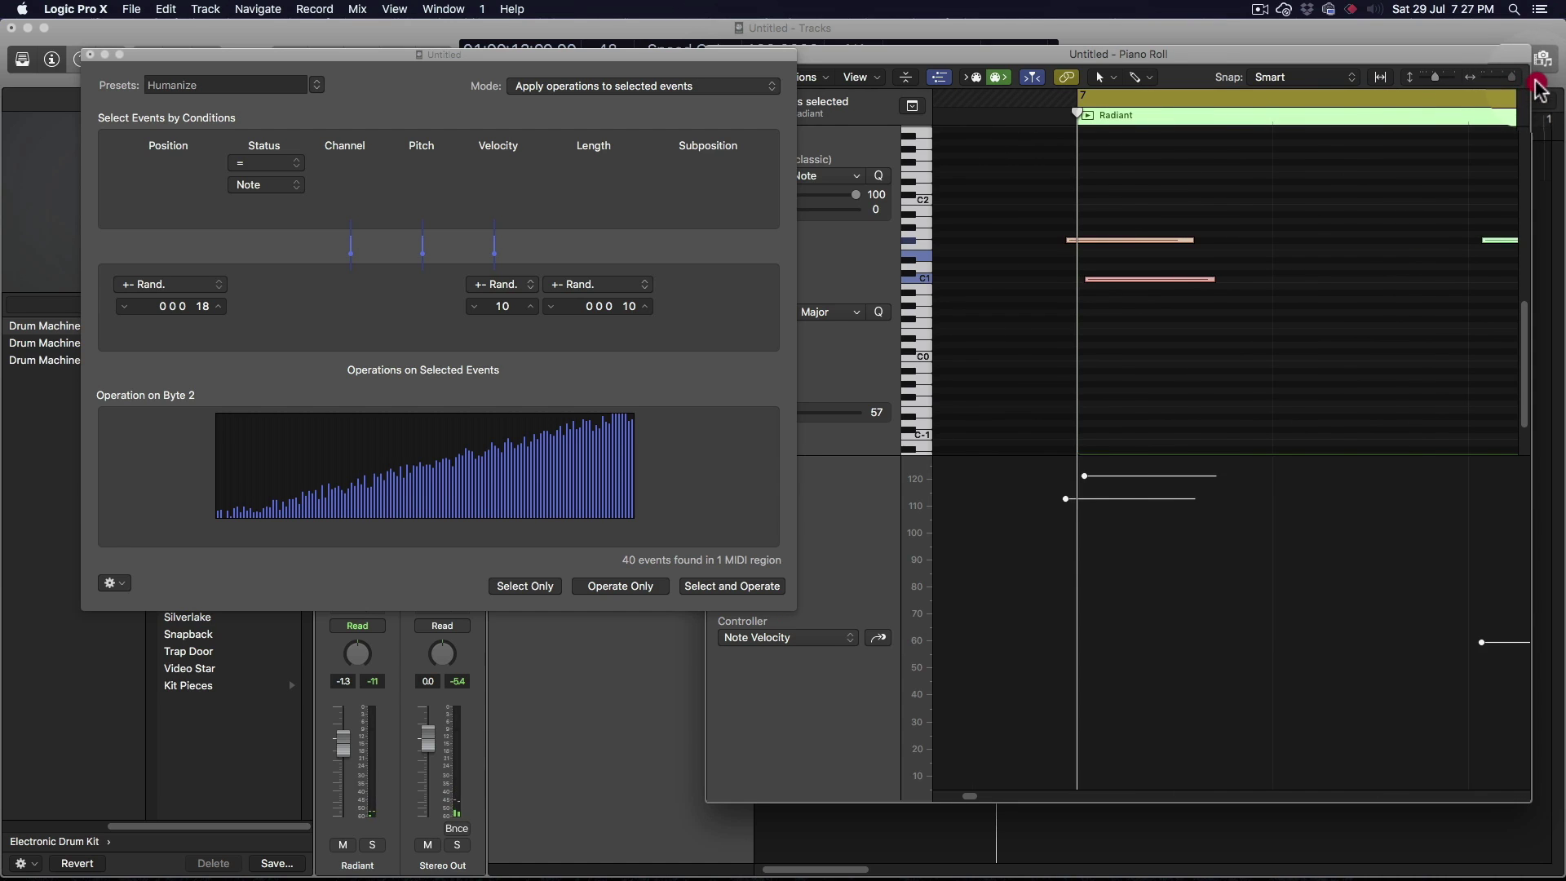
pyautogui.click(1536, 82)
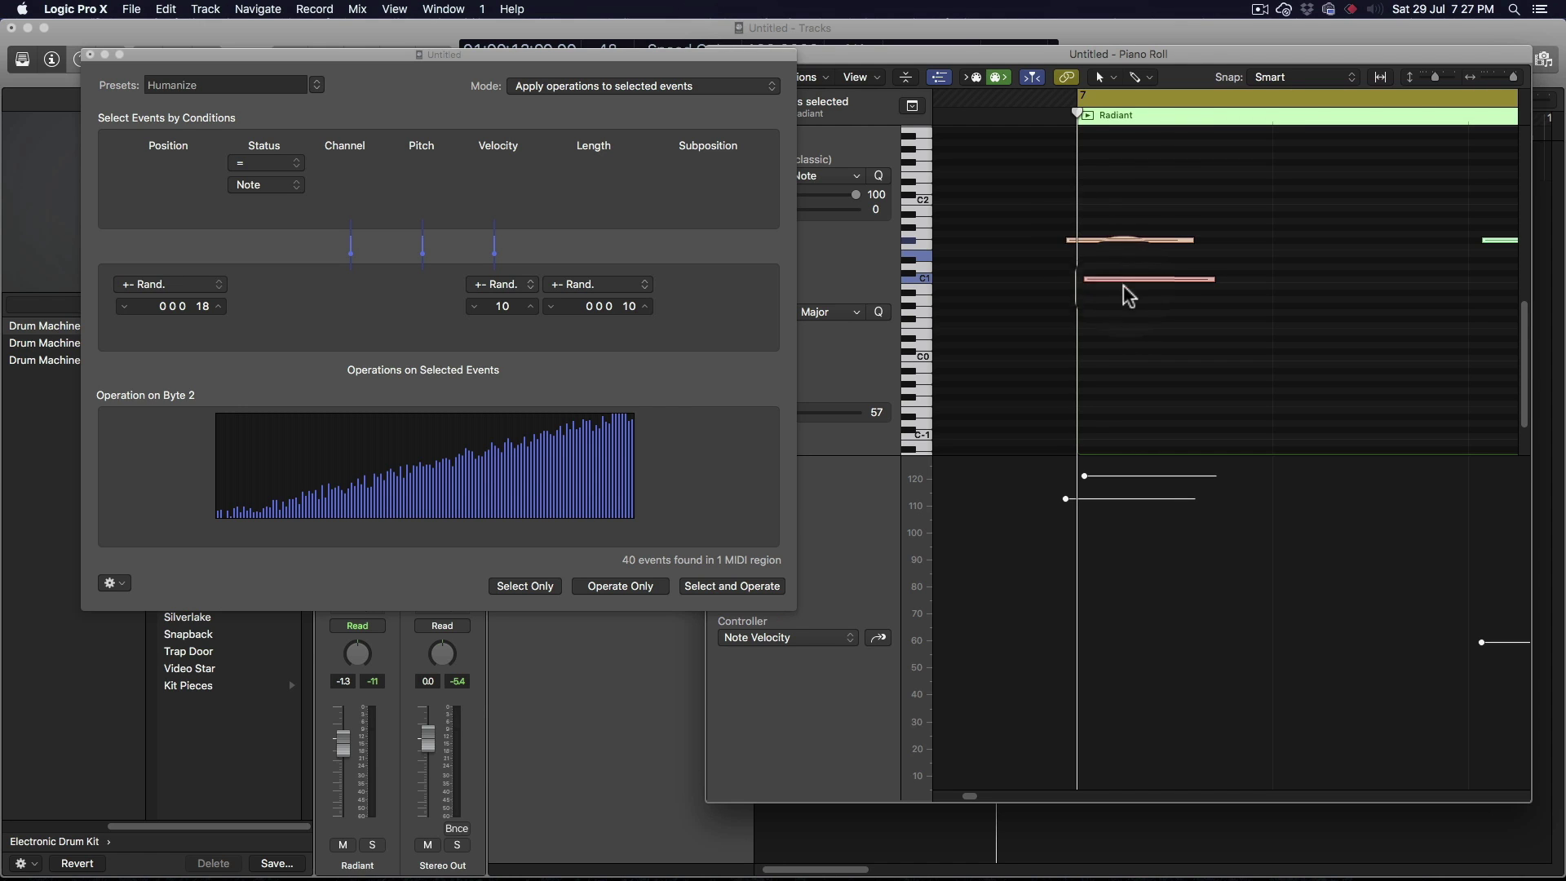
pyautogui.moveTo(1097, 279)
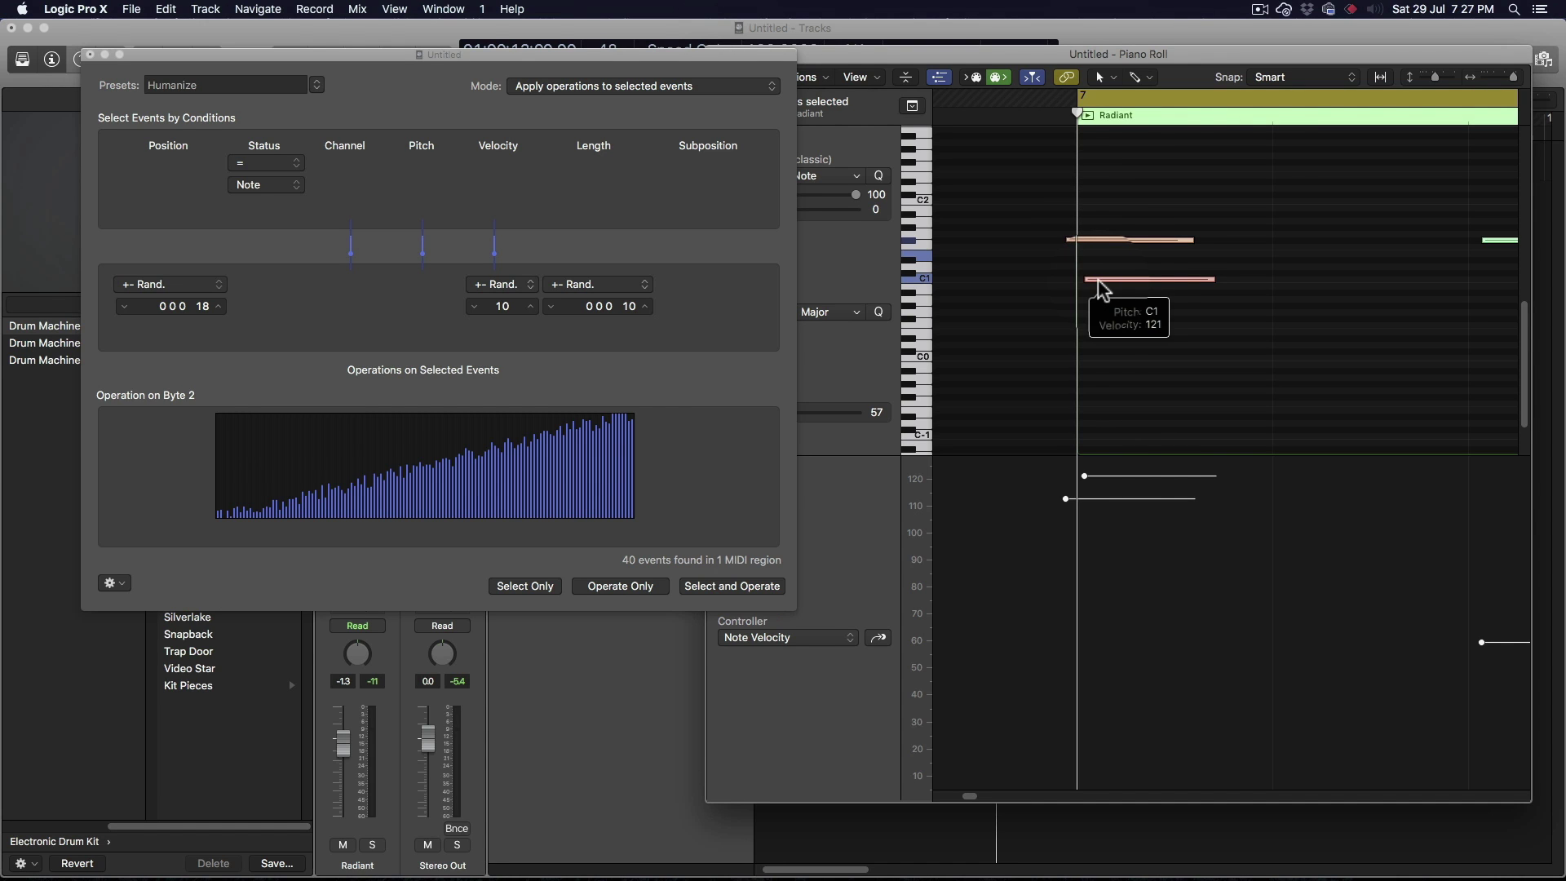